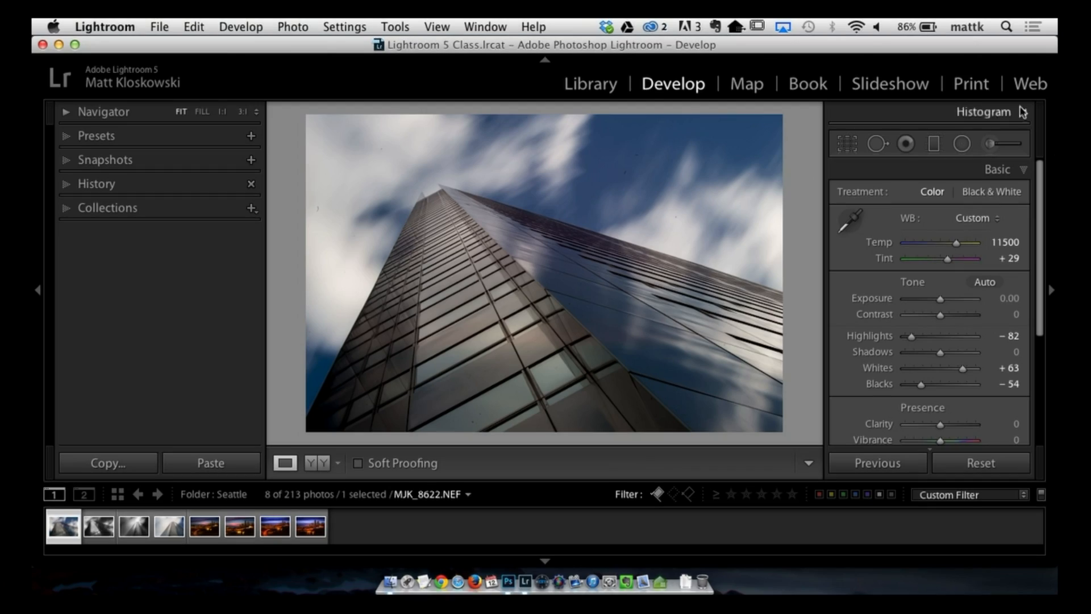
- Set the skyscraper photo's Highlights to -80, Whites to +72 and Blacks to -49
left_click(971, 110)
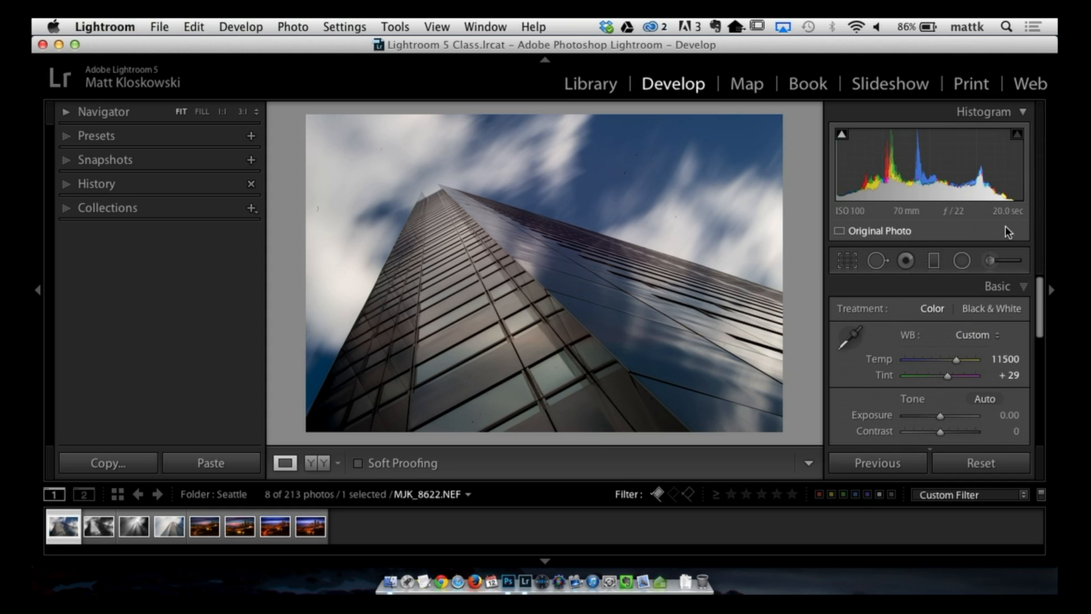
left_click(981, 112)
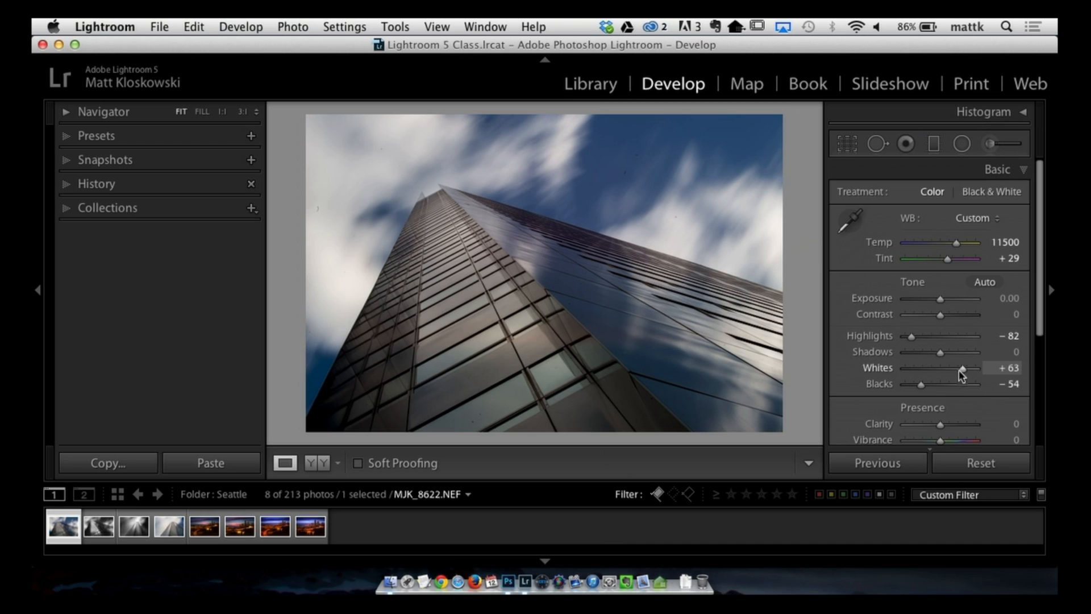
mouse_move(925, 339)
left_mouse_down()
mouse_move(939, 337)
mouse_move(892, 341)
mouse_move(929, 341)
mouse_move(909, 339)
left_mouse_up()
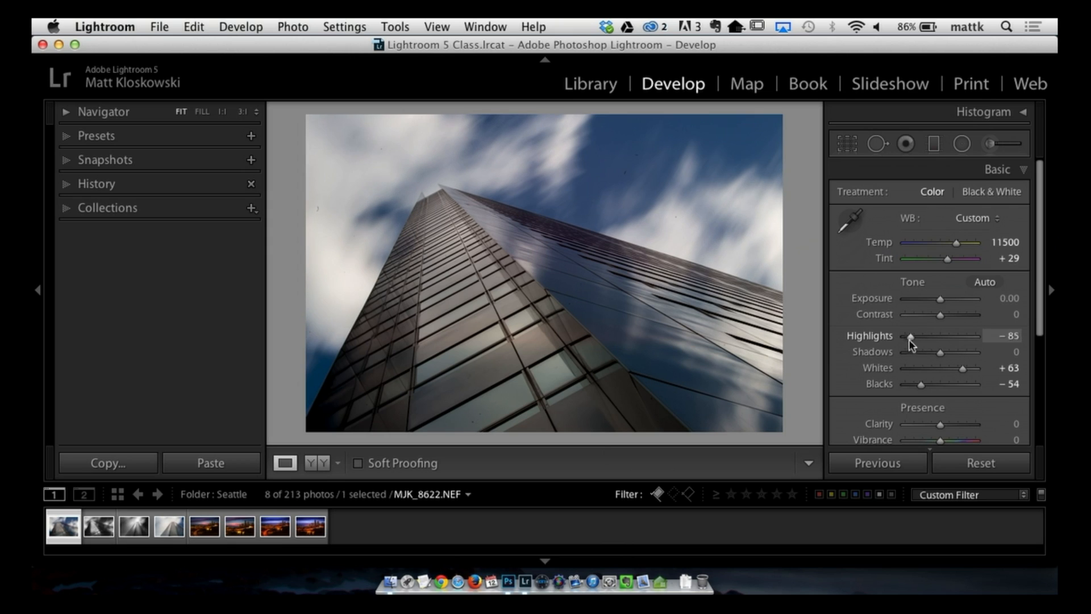
key("alt")
left_click_drag(962, 374, 920, 384)
key("alt")
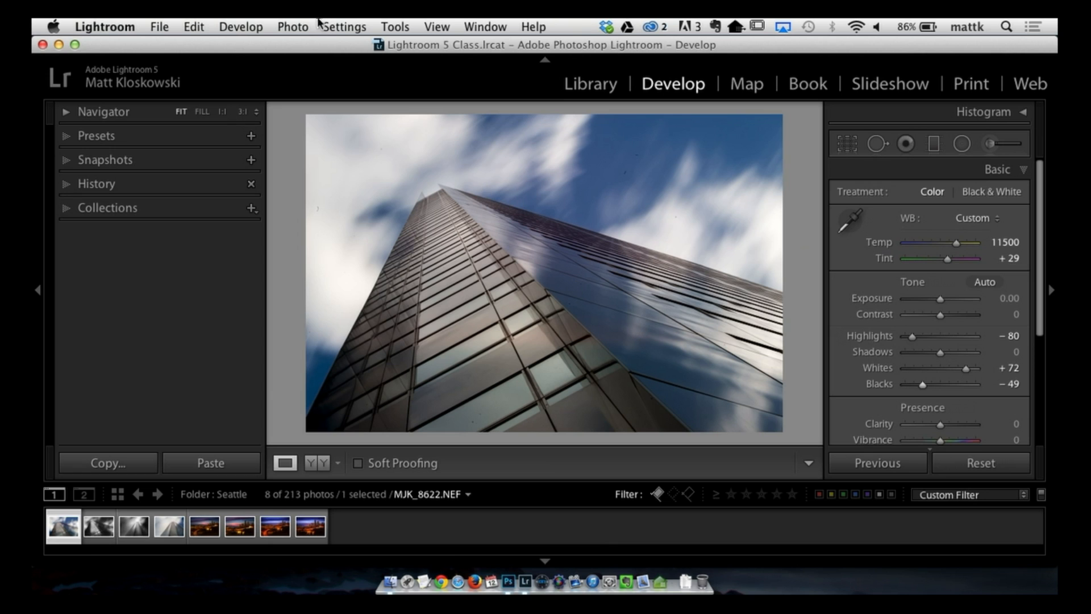
- Send the adjusted photo to Adobe Photoshop CC 2014 for editing
left_click(300, 26)
mouse_move(329, 114)
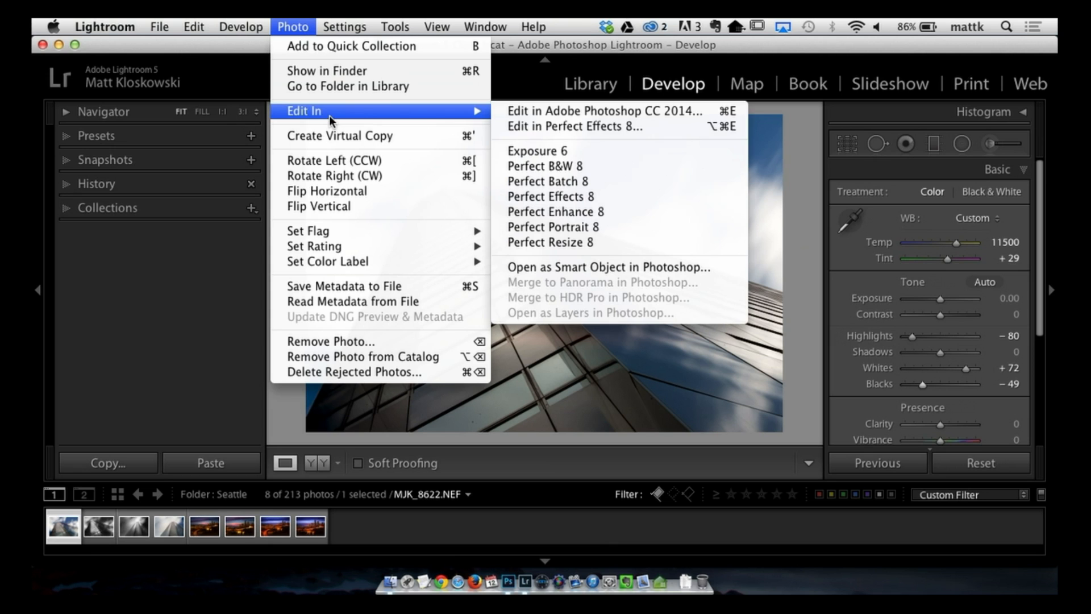
left_click(613, 107)
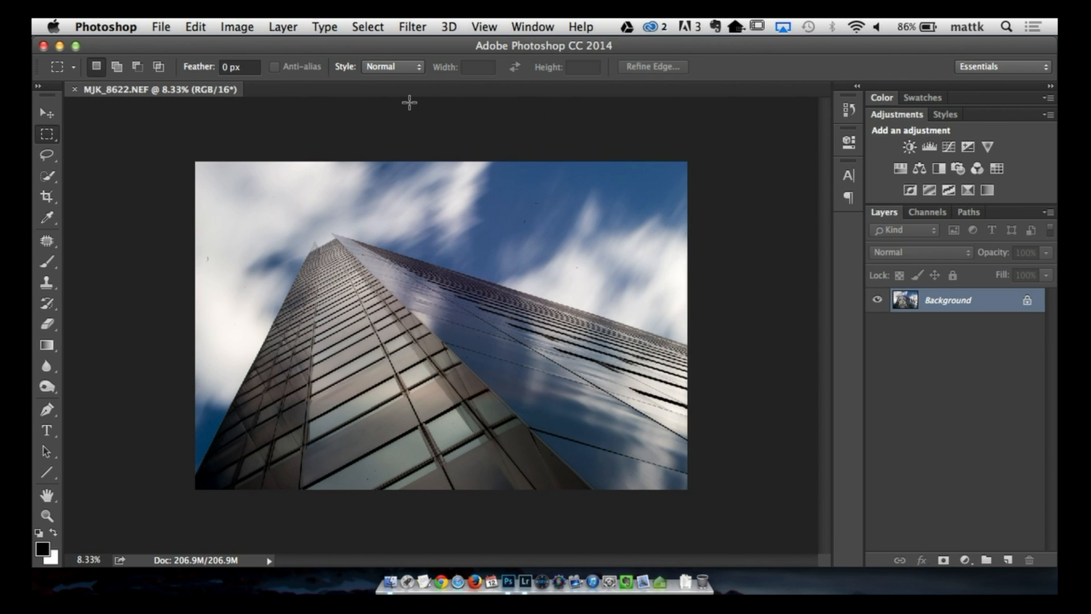
- Resize the image to 3000 pixels wide, keeping its proportions
key("super+alt+i")
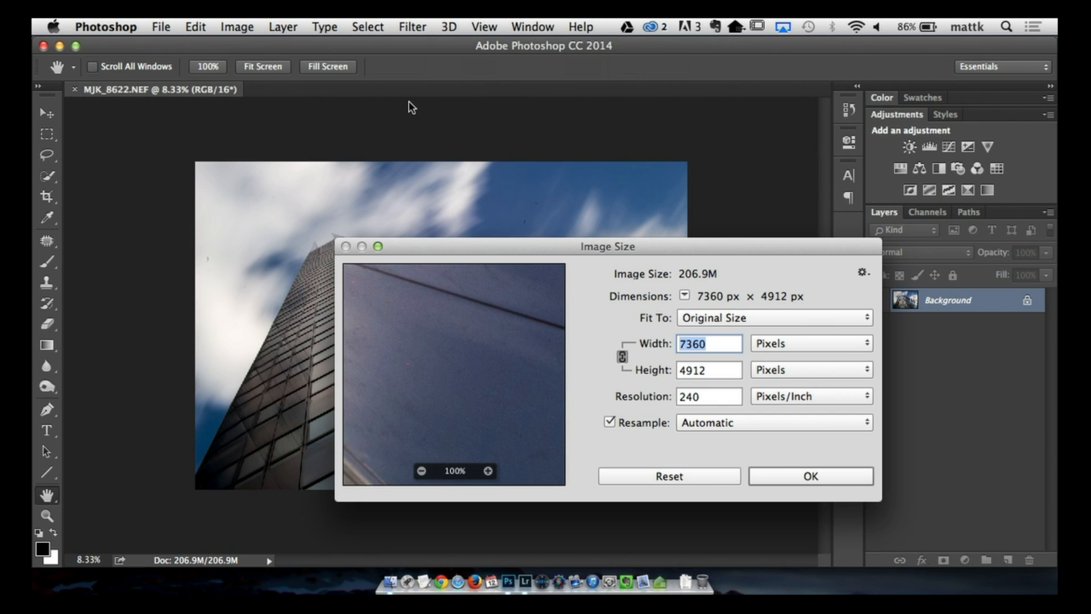
type("3000")
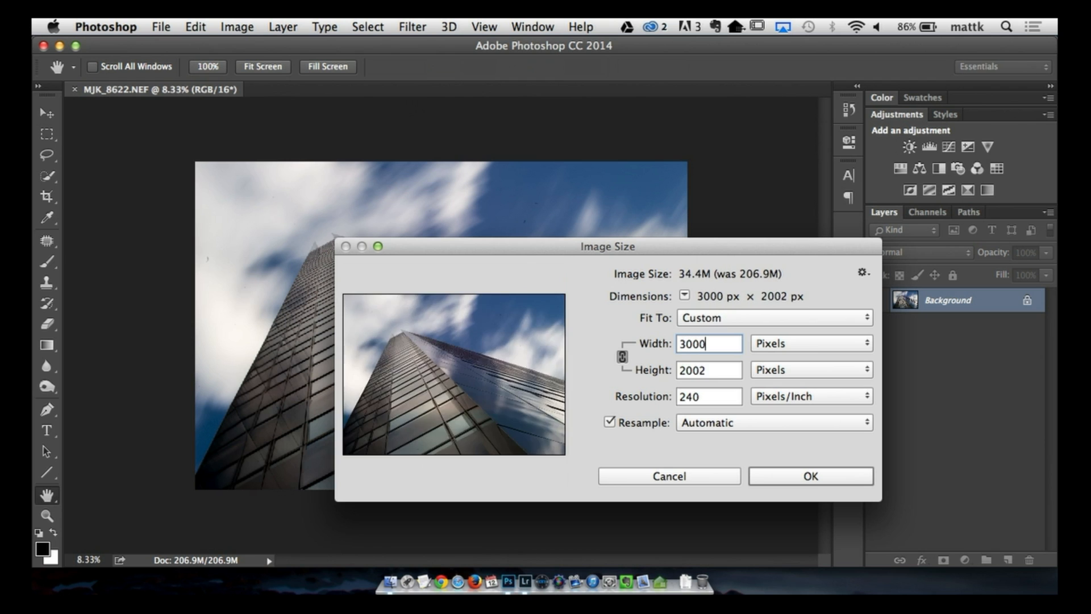
key("Return")
- Invert the image's colours to make the dust spots in the sky easier to find
key("m")
key("super+equal")
key("super+equal")
key("super+equal")
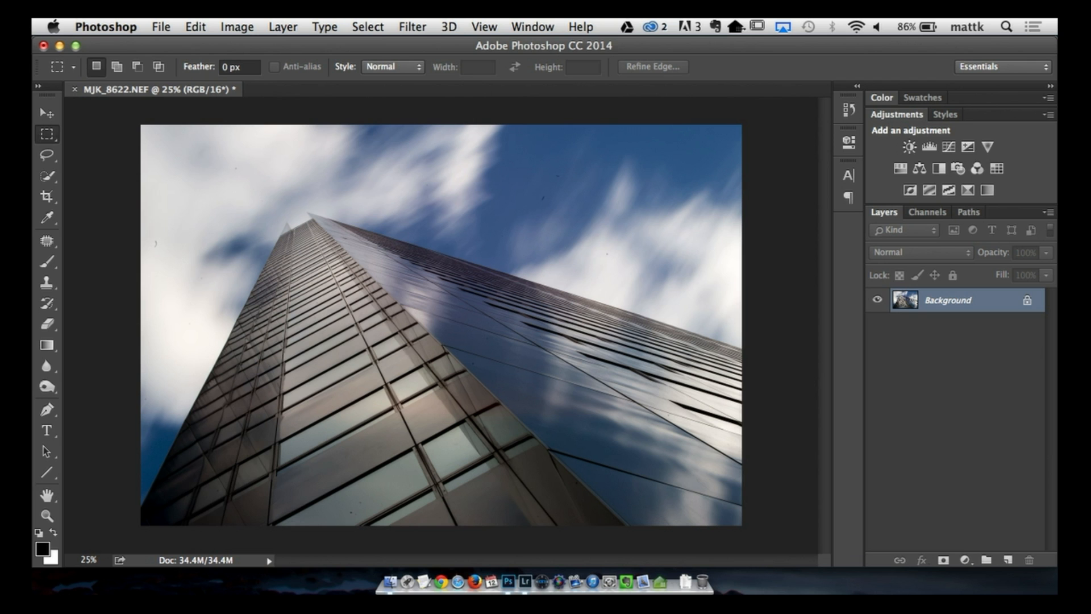
key("super+equal")
key("super+equal")
key("super+equal")
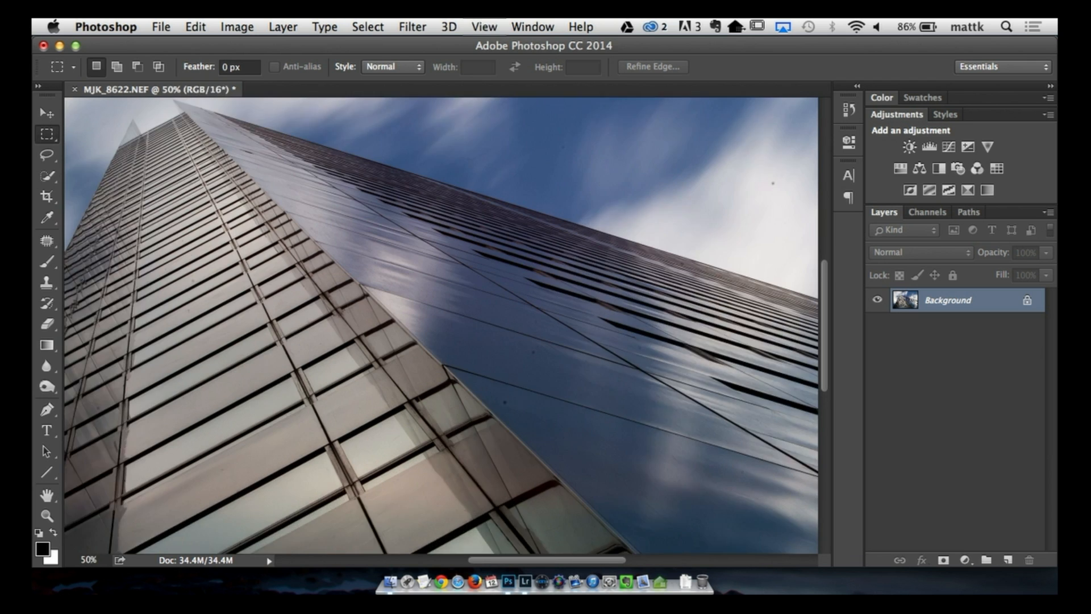
left_click_drag(593, 406, 526, 554)
left_click_drag(607, 428, 411, 390)
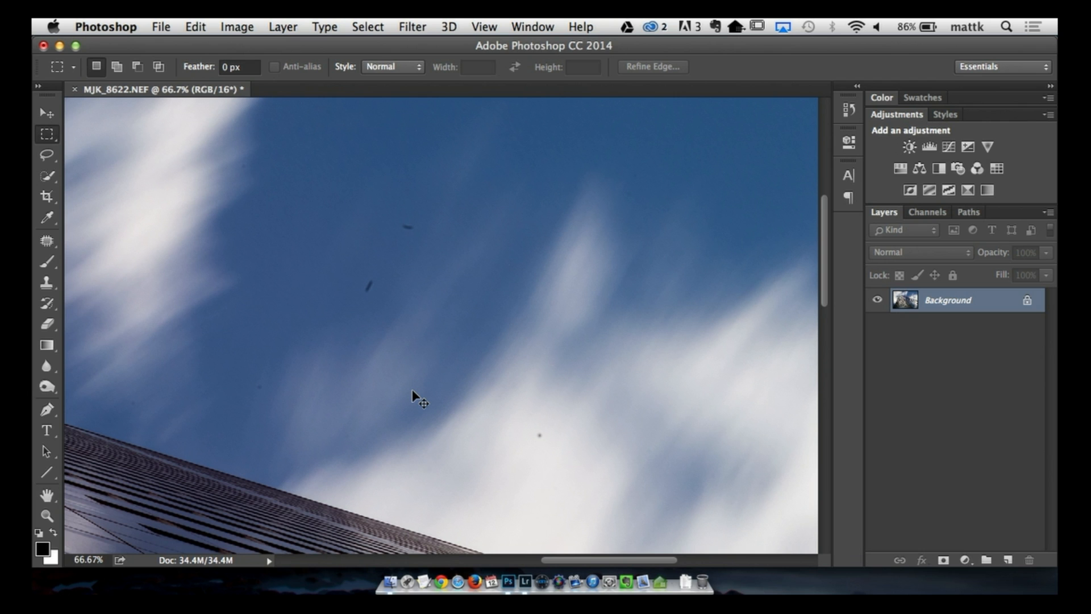
key("super+i")
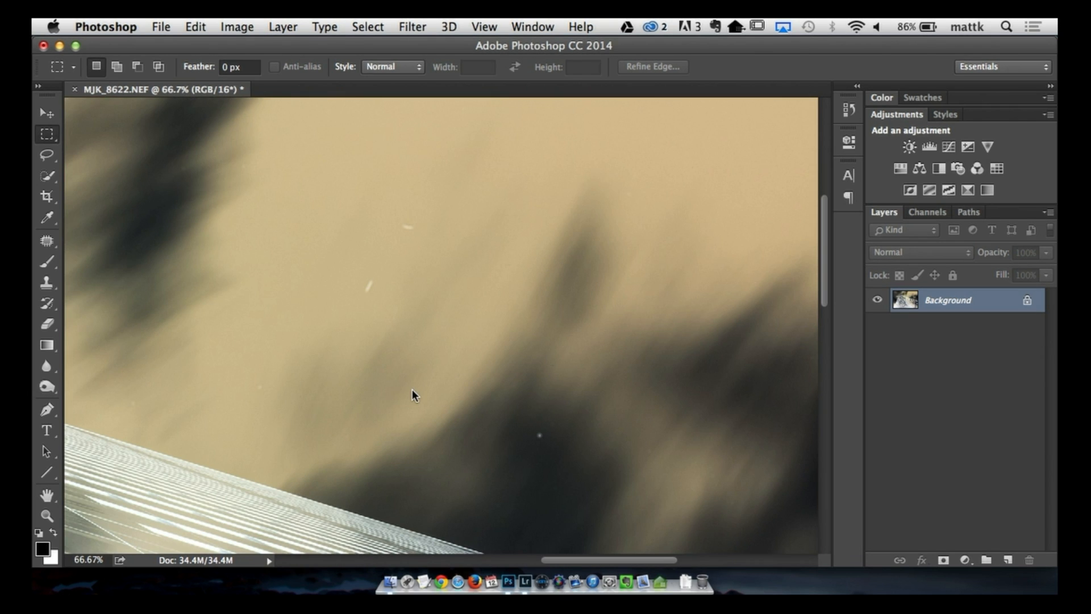
- Remove the dust spots from the sky right of the tower with a 50-pixel Content-Aware Spot Healing Brush
key("j")
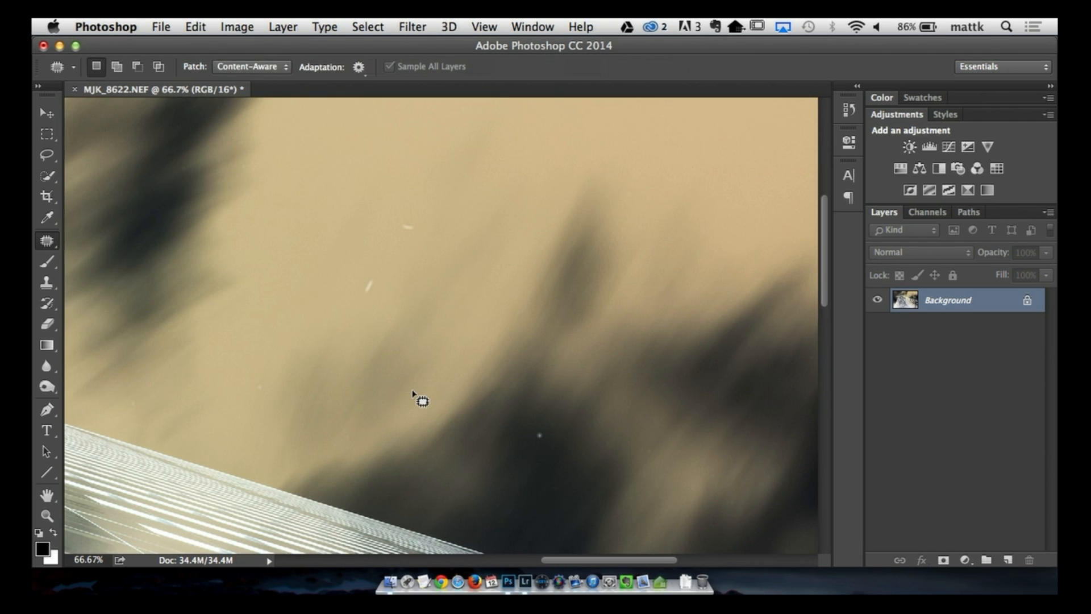
key("shift+j")
key("shift+j")
key("shift+j")
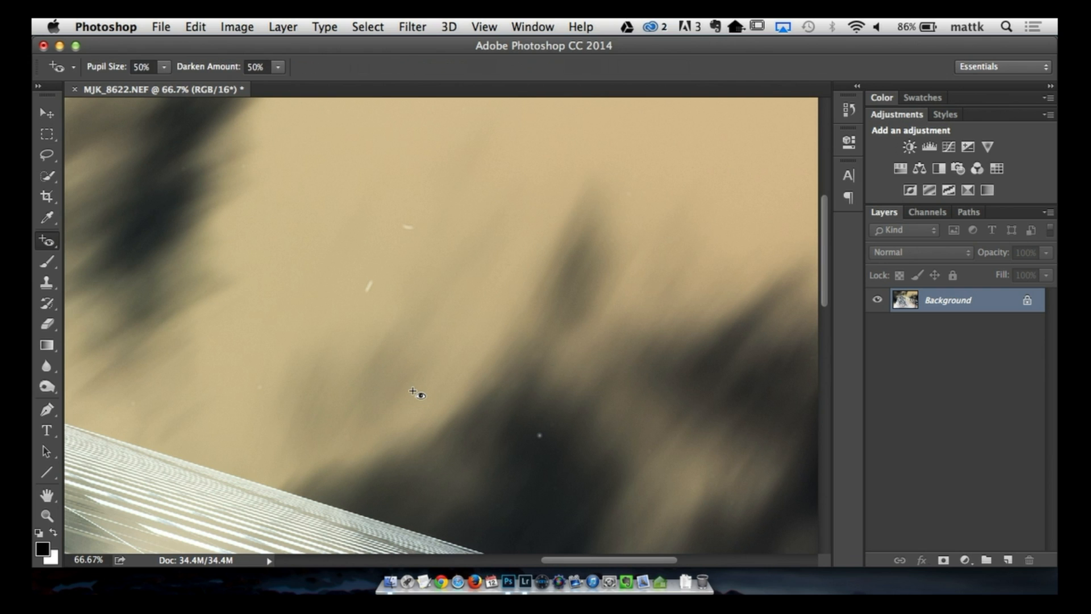
key("bracketleft")
key("bracketleft")
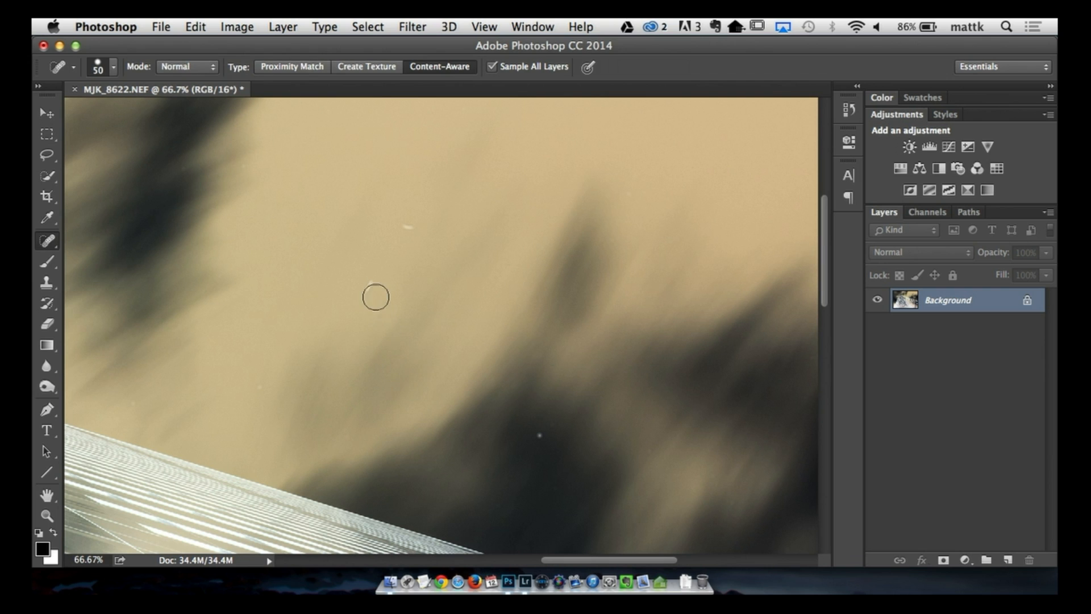
left_click(409, 227)
left_click(538, 436)
- Heal the two dust spots on the tower's smooth reflective glass side
scroll(482, 280, "down", 10)
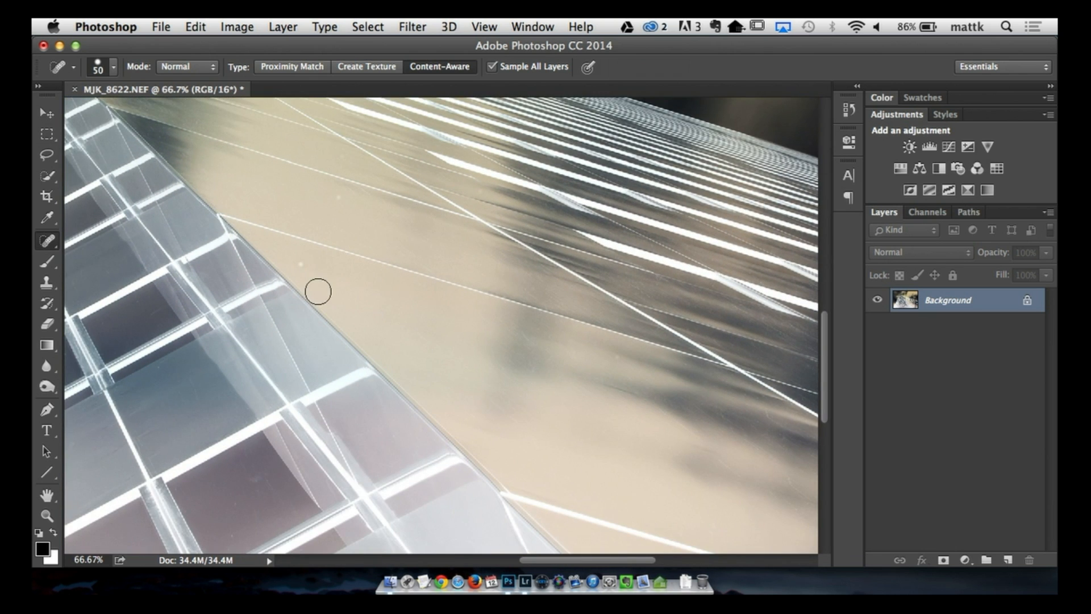
left_click(301, 265)
left_click(337, 196)
left_click_drag(351, 244, 582, 419)
- Heal the dust spots in the clouds above and to the left of the tower's peak
left_click_drag(511, 224, 694, 544)
left_click(558, 310)
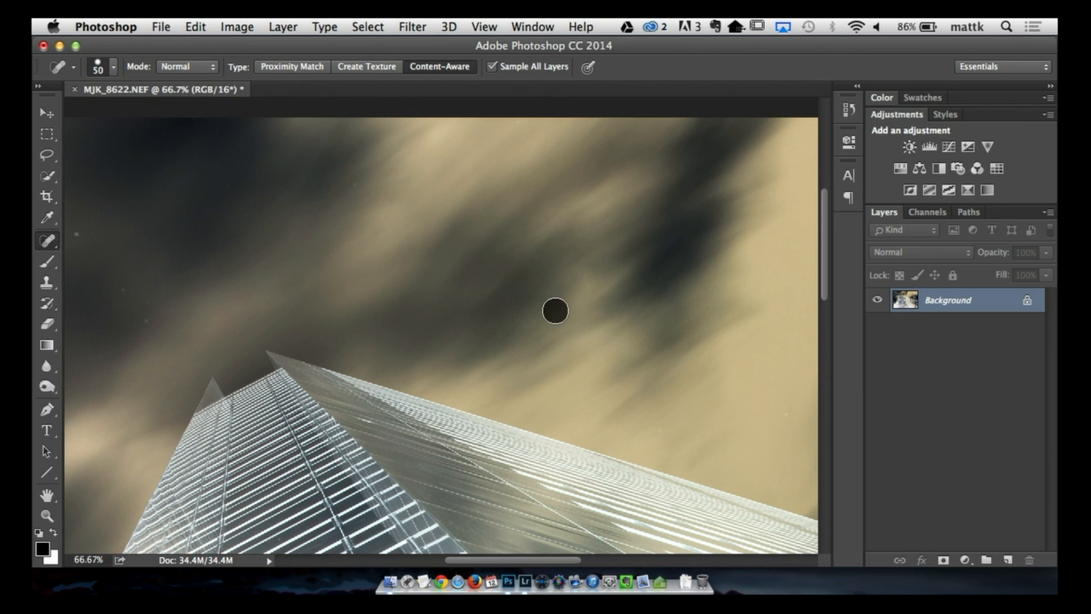
left_click(356, 192)
left_click_drag(241, 297, 500, 258)
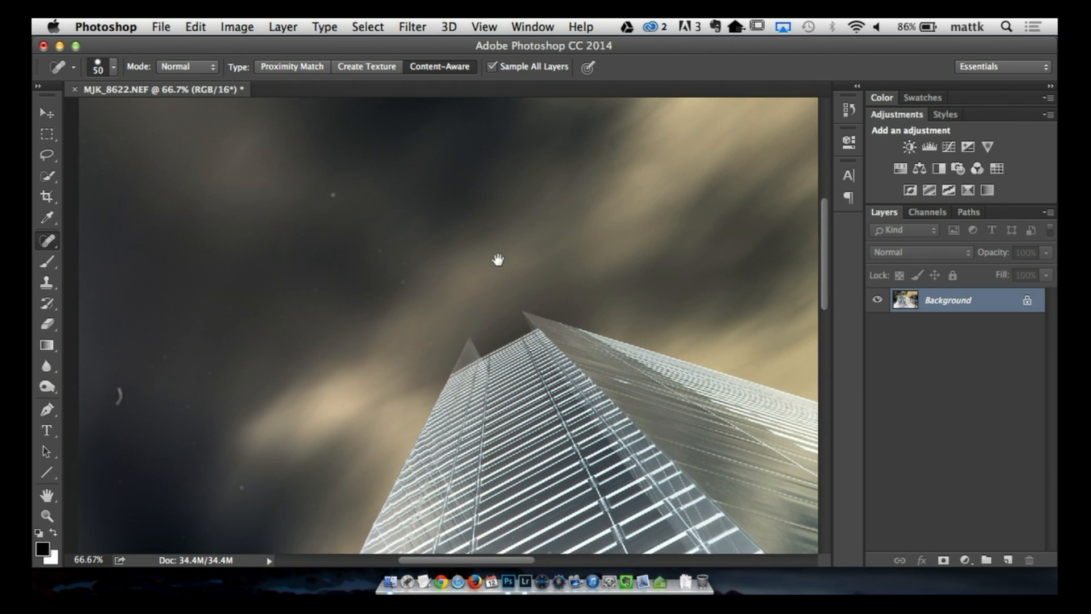
left_click(333, 197)
- Heal the small curved mark and the surrounding spots in the sky left of the tower
left_click_drag(251, 370, 429, 231)
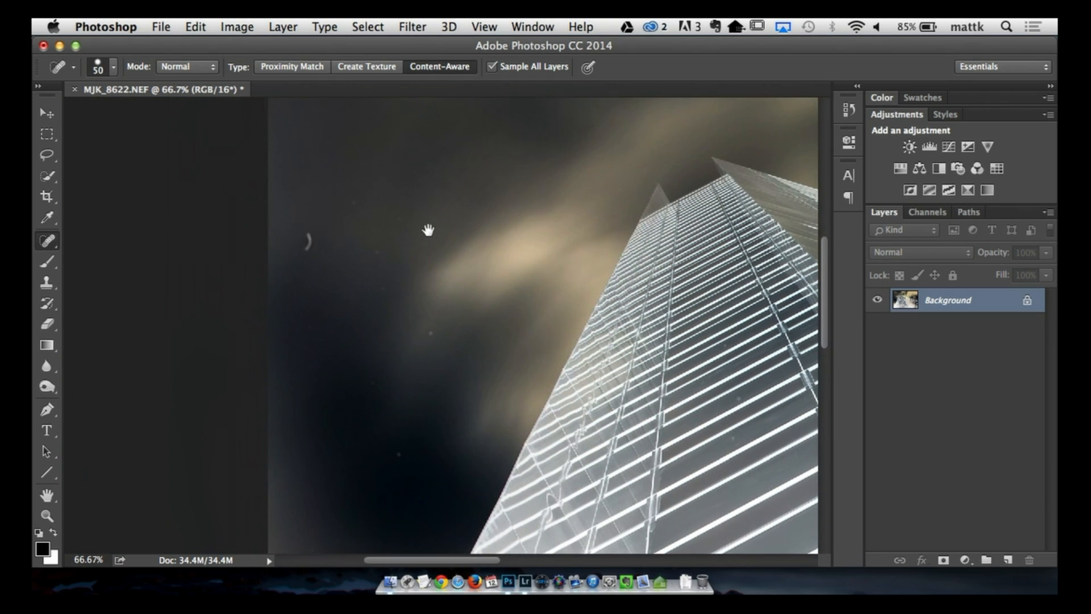
left_click_drag(308, 231, 307, 253)
left_click(431, 333)
left_click(369, 374)
left_click(309, 328)
left_click_drag(556, 212, 470, 353)
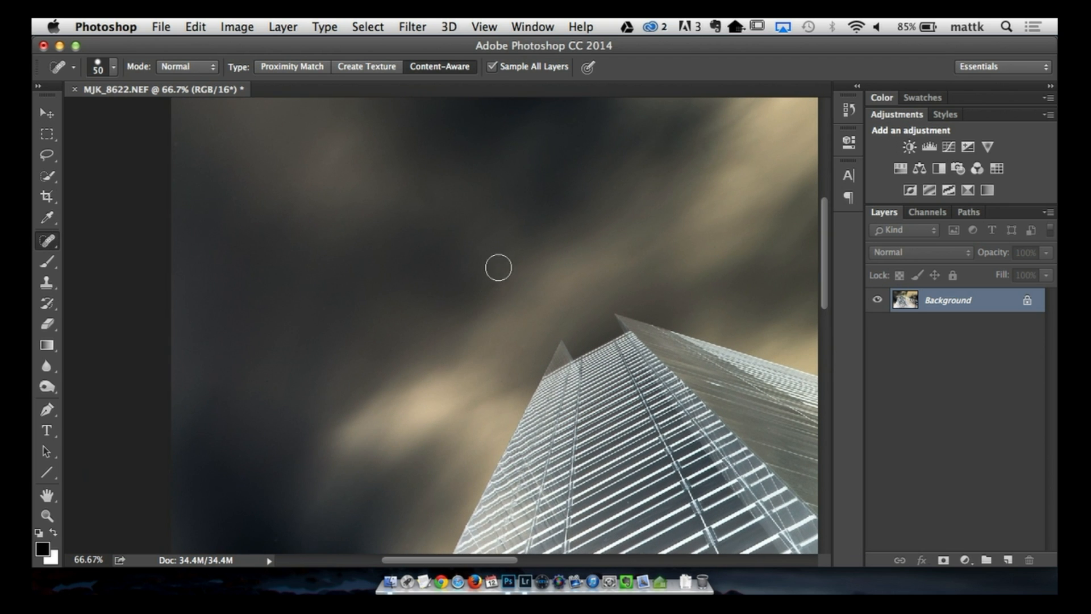
- Check the rest of the image for dust and heal the spots on the facade near the photo's lower edge
left_click_drag(497, 258, 282, 315)
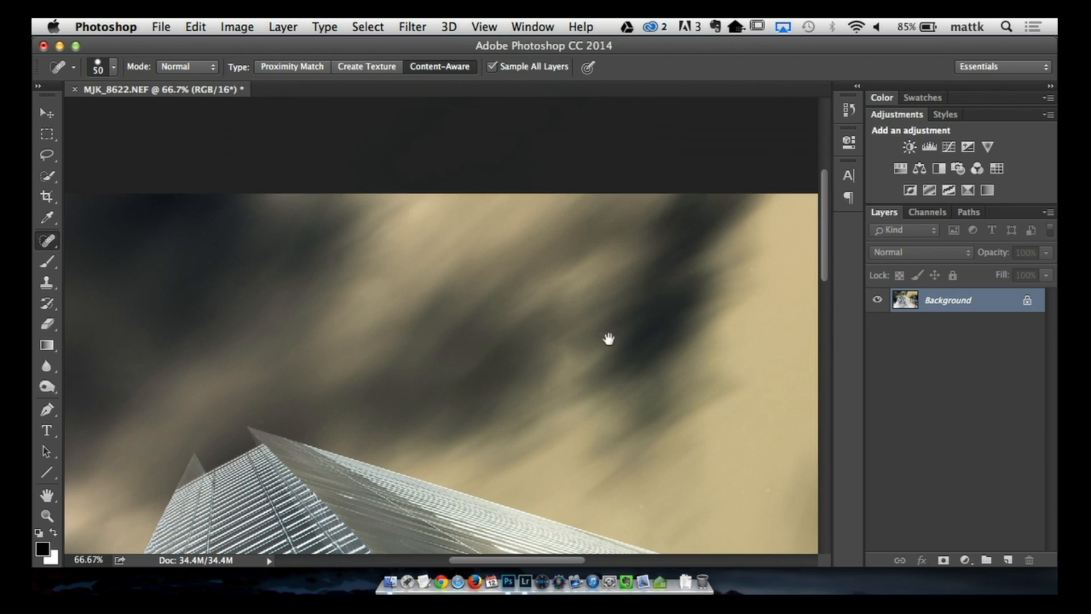
left_click_drag(604, 335, 270, 312)
left_click_drag(536, 364, 218, 313)
left_click_drag(465, 353, 409, 209)
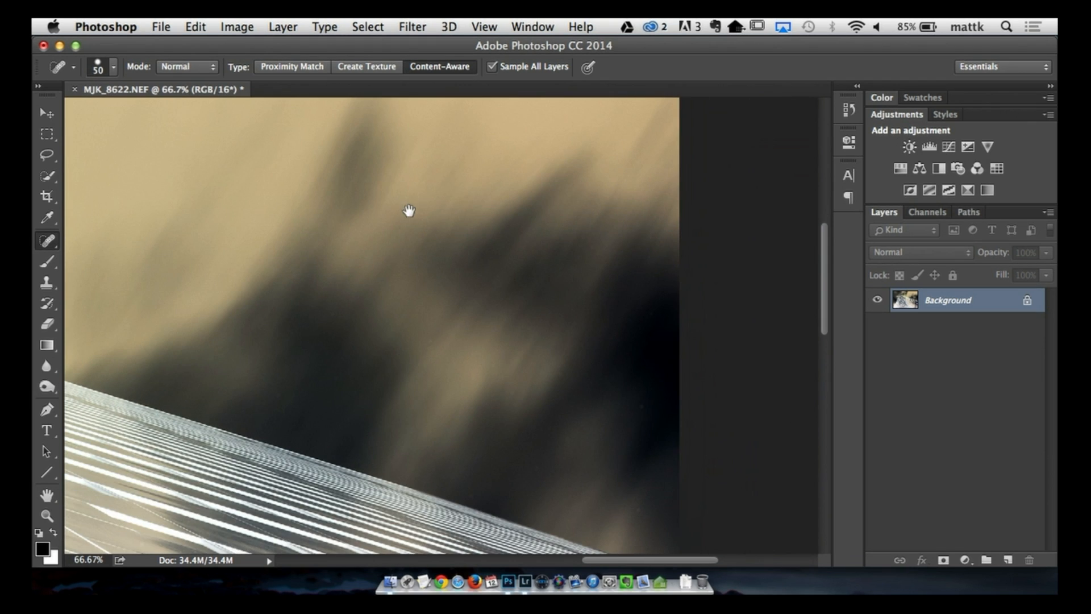
left_click_drag(367, 412, 706, 168)
left_click_drag(460, 423, 550, 24)
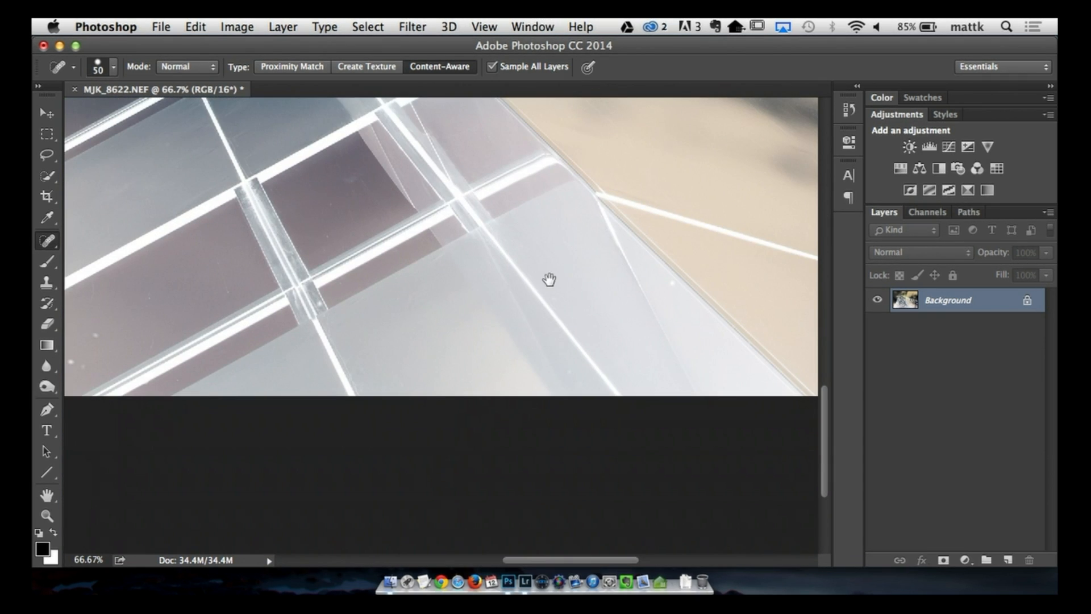
left_click(669, 289)
left_click_drag(114, 338, 344, 257)
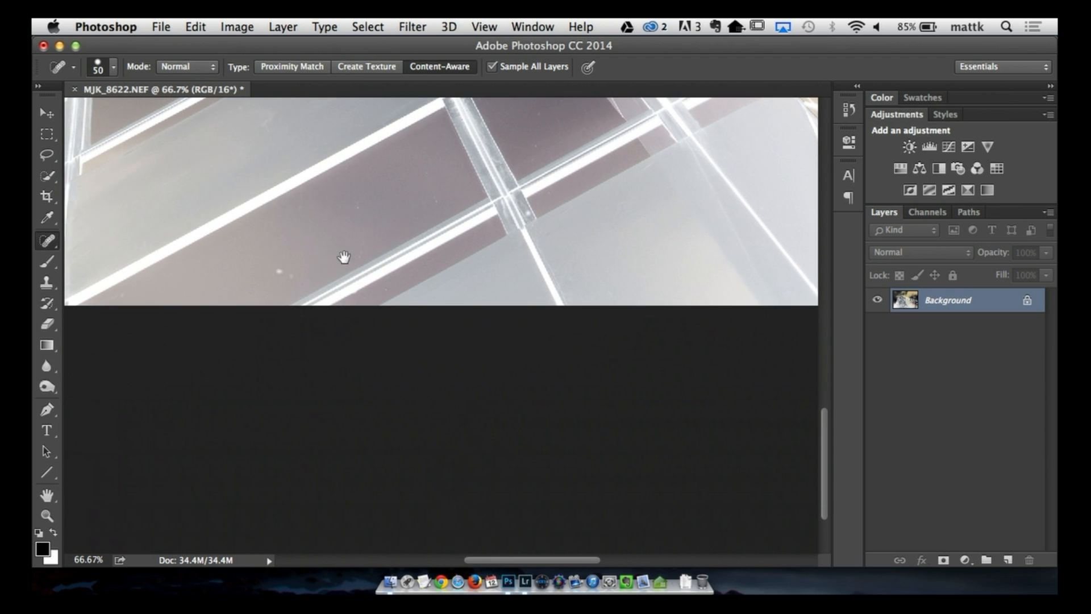
left_click_drag(380, 176, 468, 557)
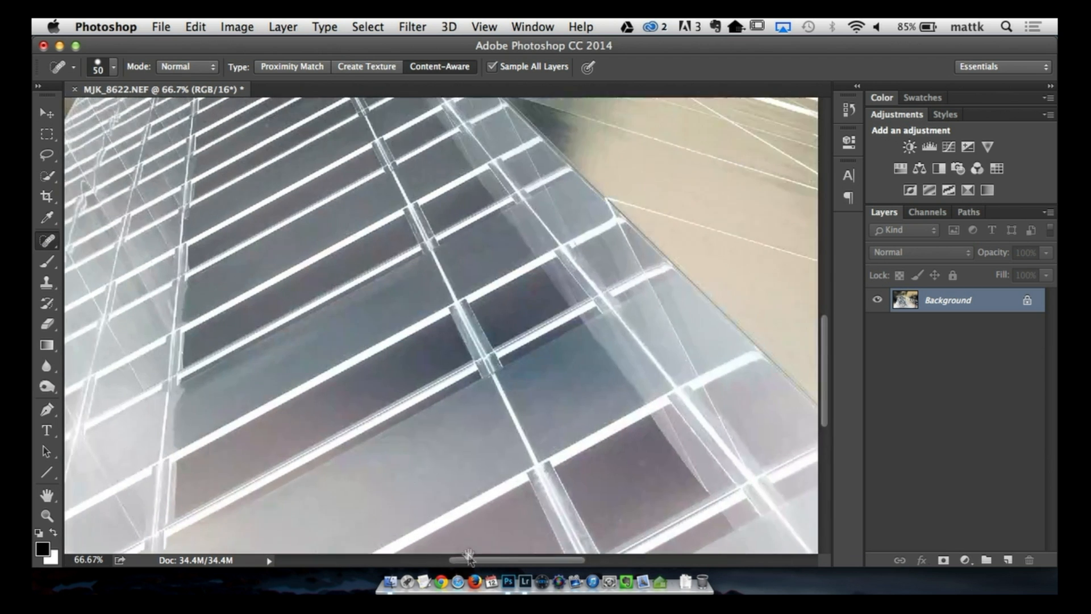
left_click_drag(439, 260, 574, 579)
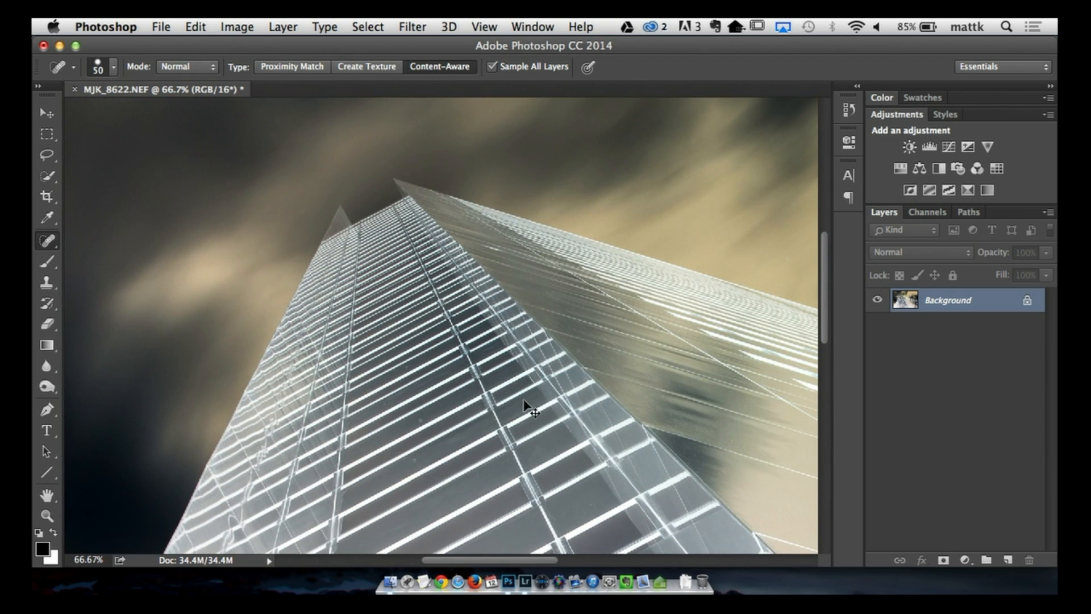
- Invert the colours again to restore the photo's normal appearance
key("super+i")
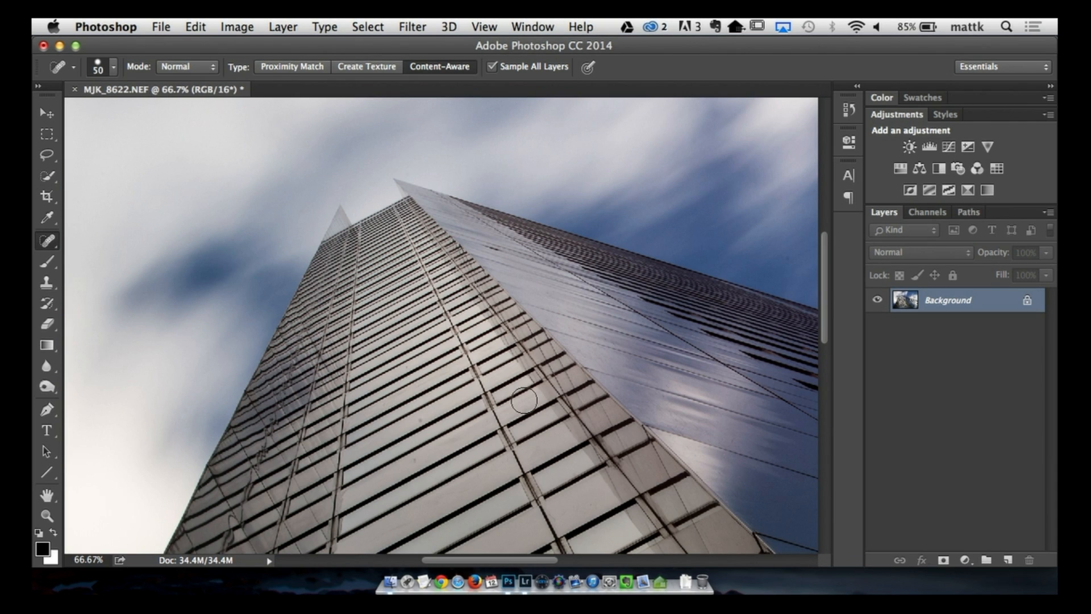
key("super+minus")
key("super+minus")
key("super+minus")
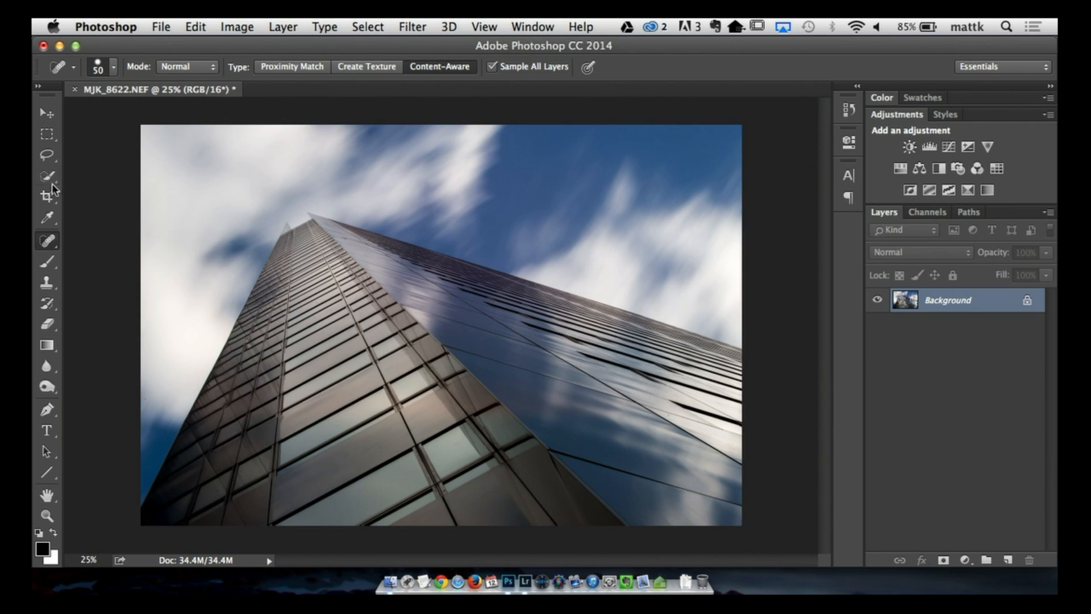
- Outline the sky along the tower's edges with the Polygonal Lasso, then invert the selection to select the building
left_click_drag(47, 154, 91, 170)
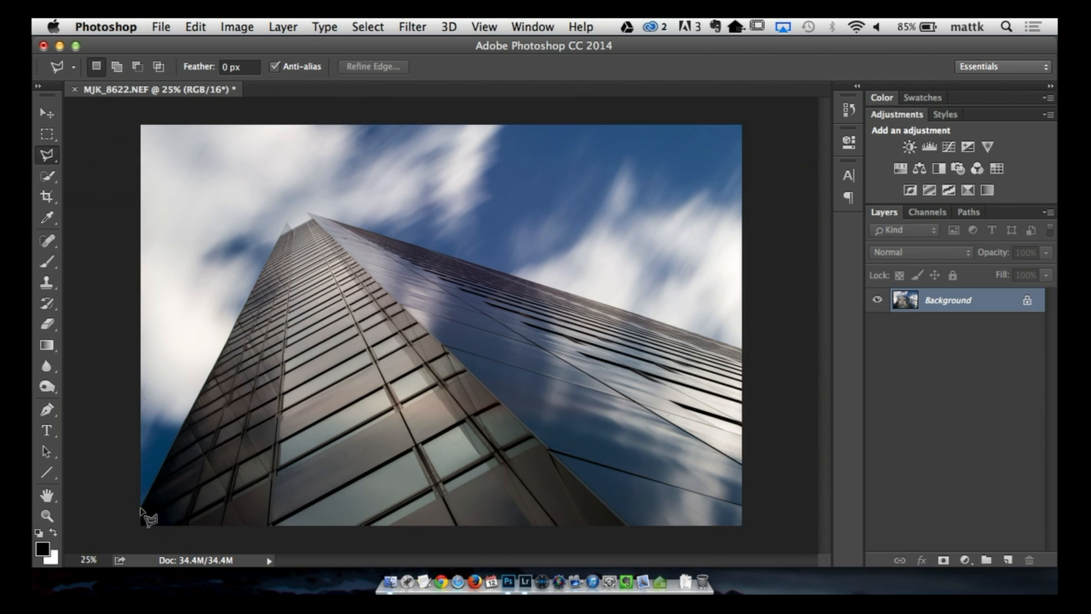
left_click(141, 509)
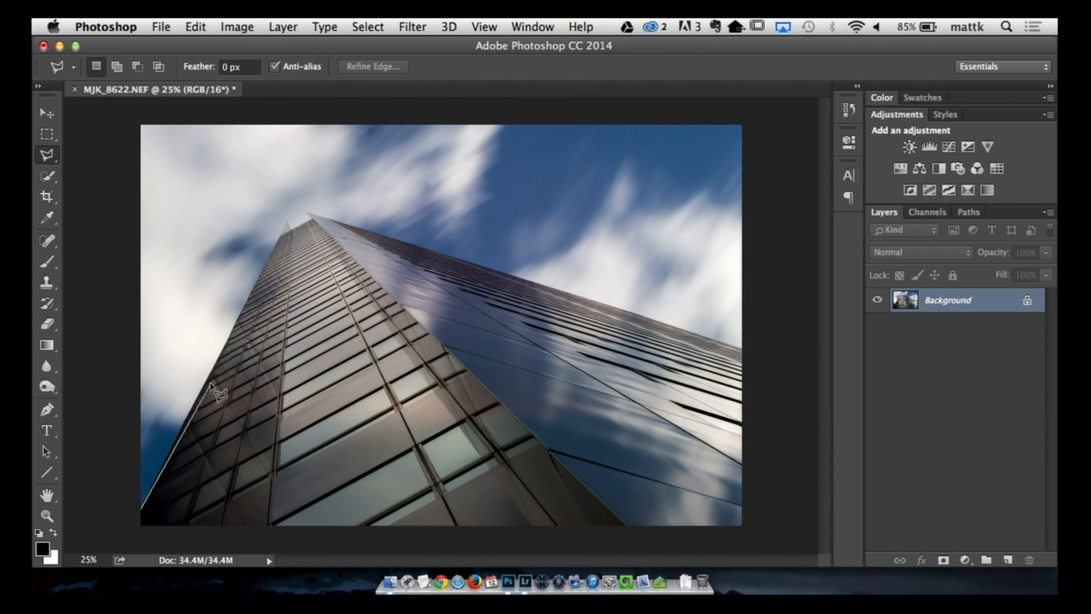
left_click(285, 222)
left_click(309, 214)
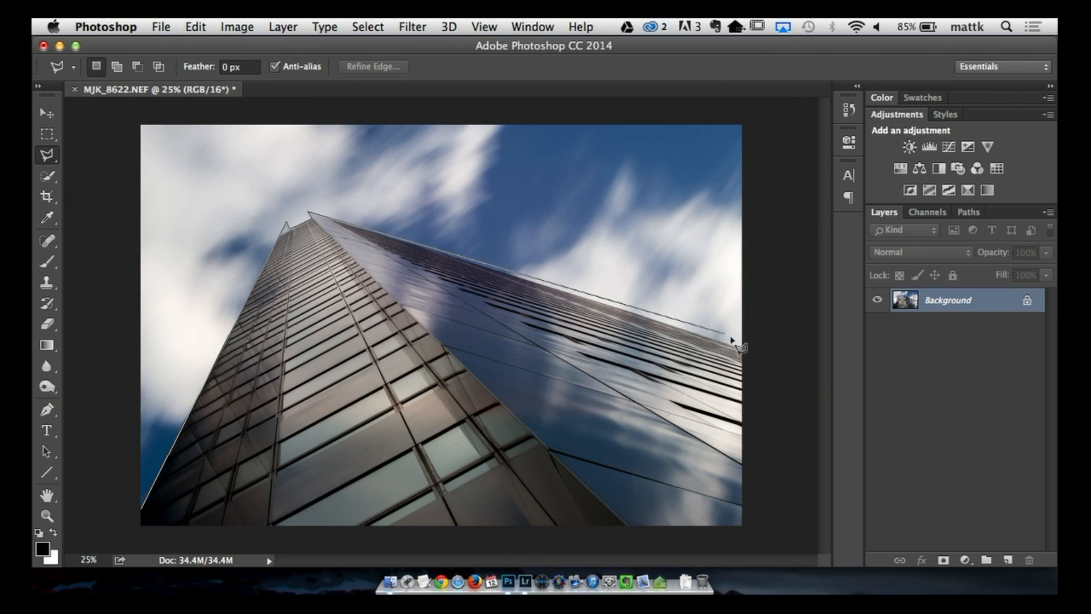
left_click(748, 351)
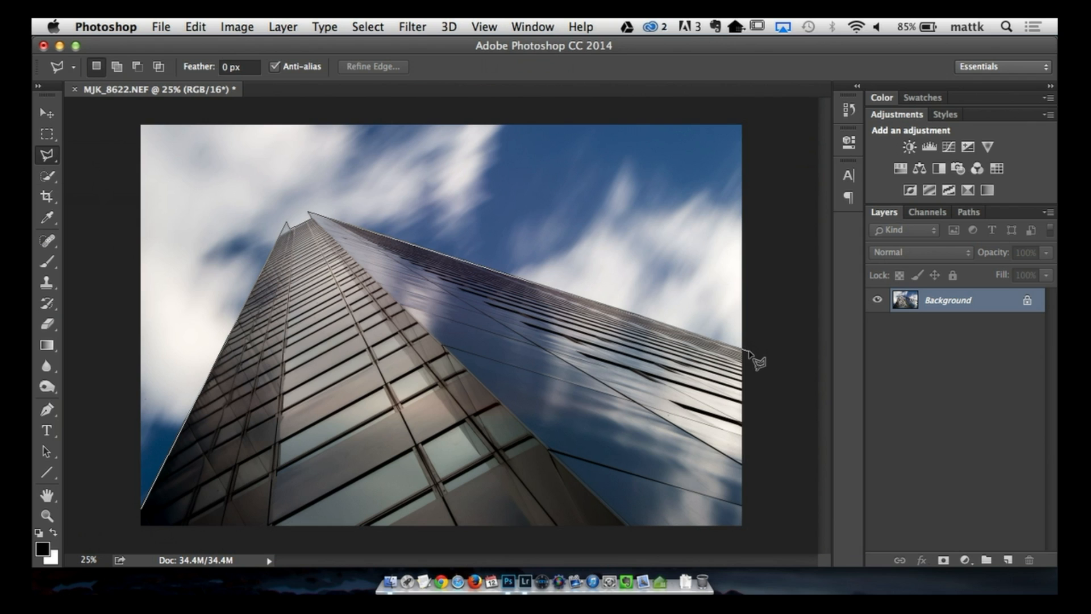
left_click(748, 116)
left_click(123, 118)
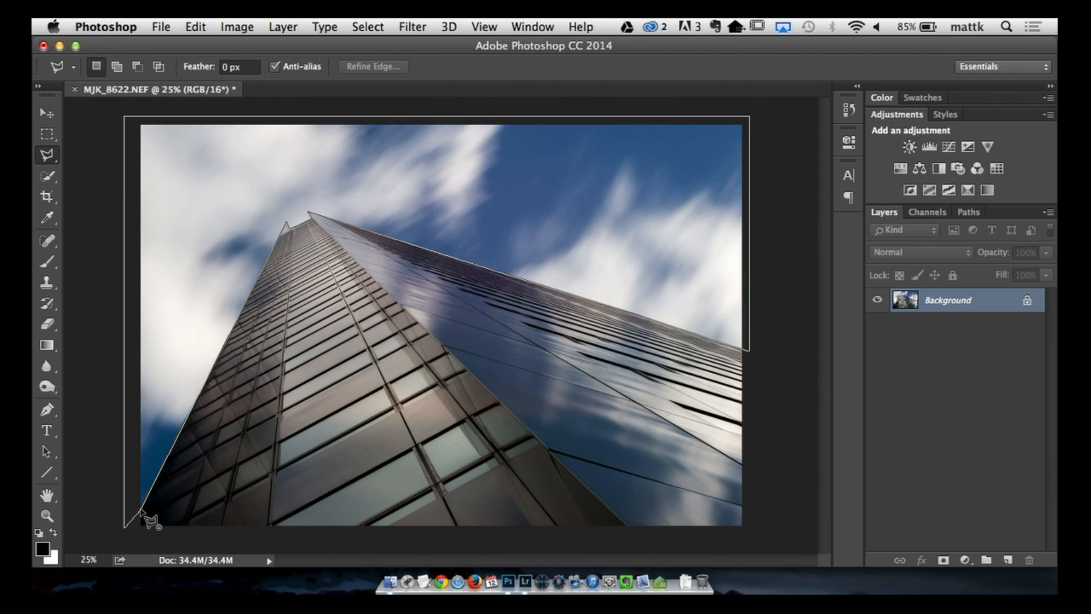
left_click(154, 525)
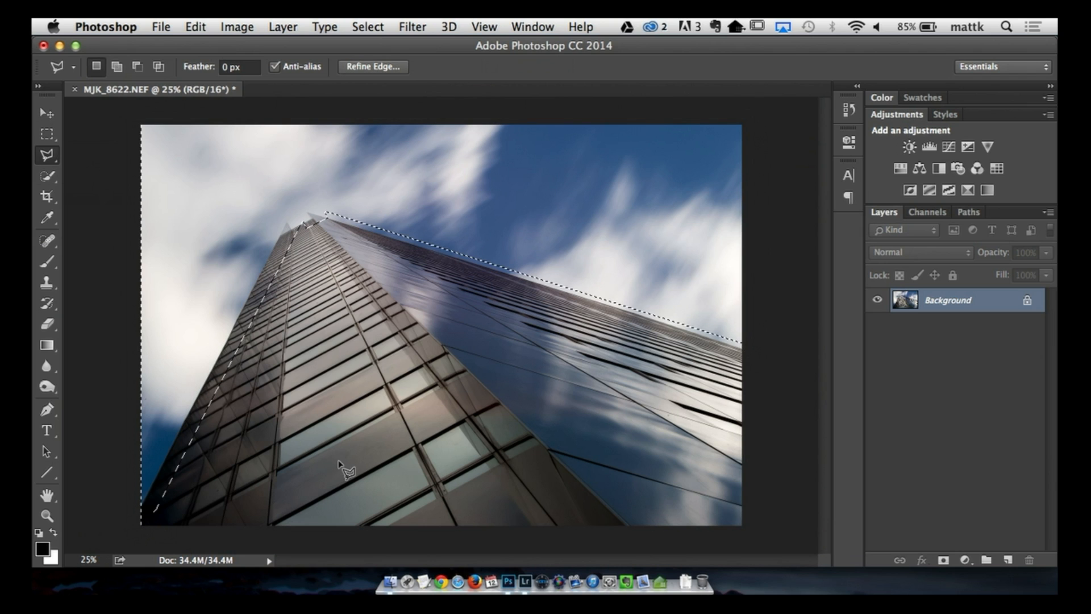
key("super+shift+i")
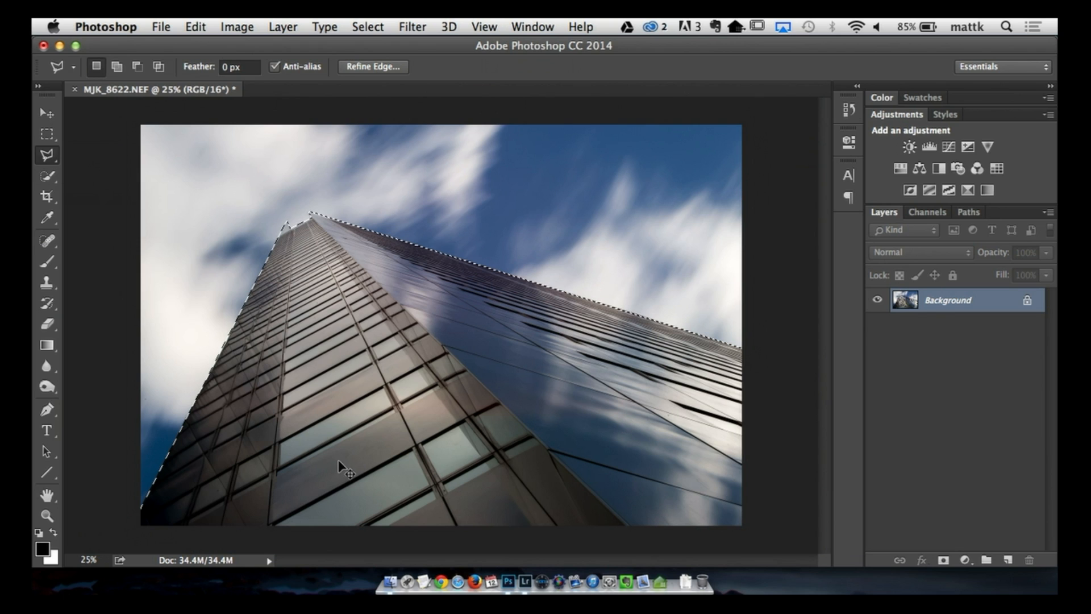
- Copy the selected sky onto its own layer and check the cutout by briefly hiding the Background layer
key("super+j")
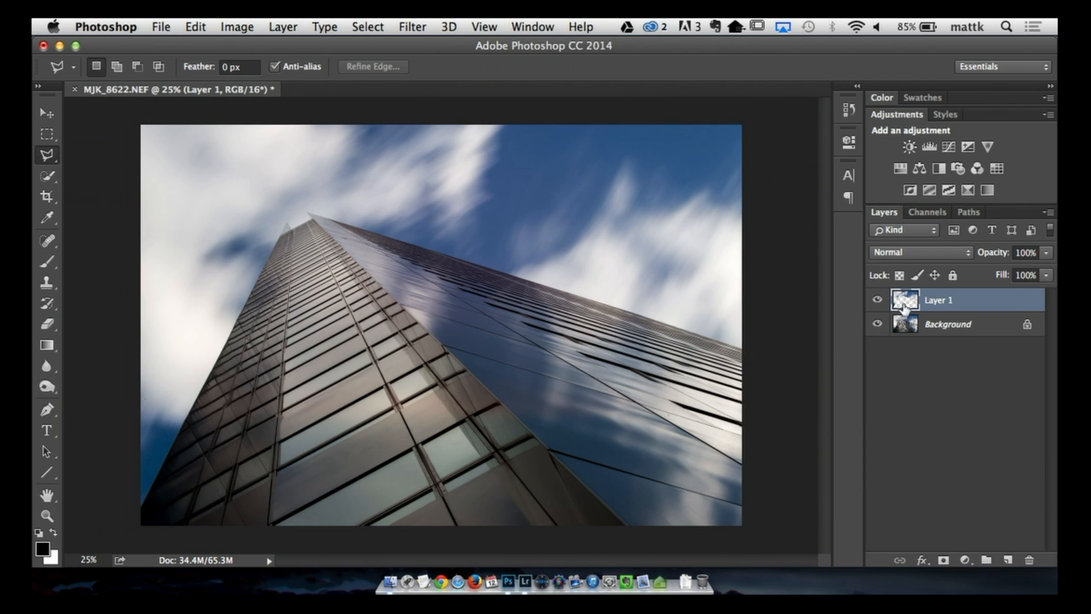
left_click(877, 324)
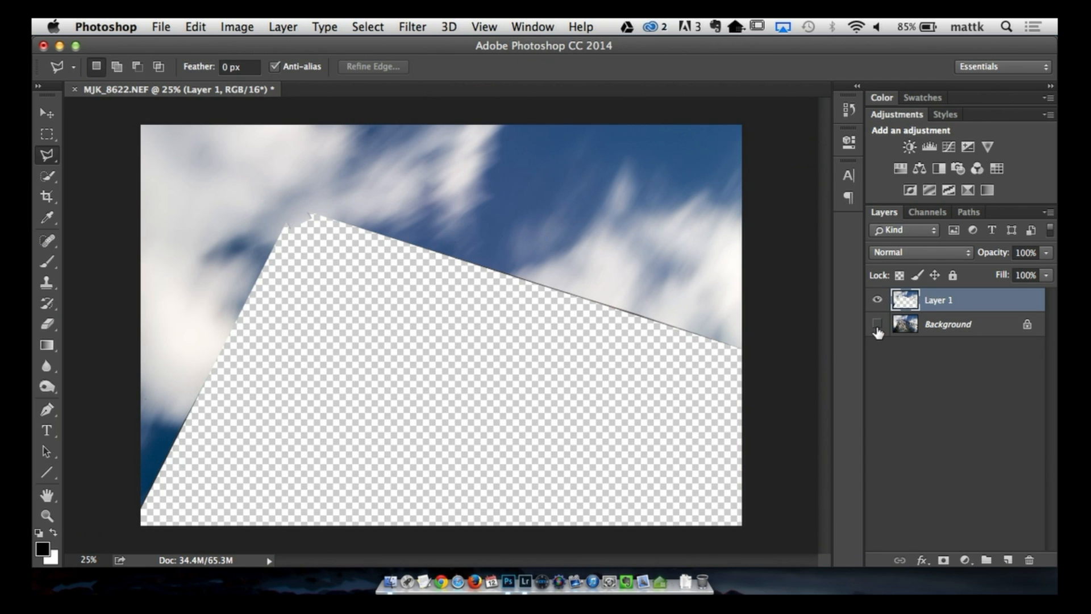
left_click(878, 324)
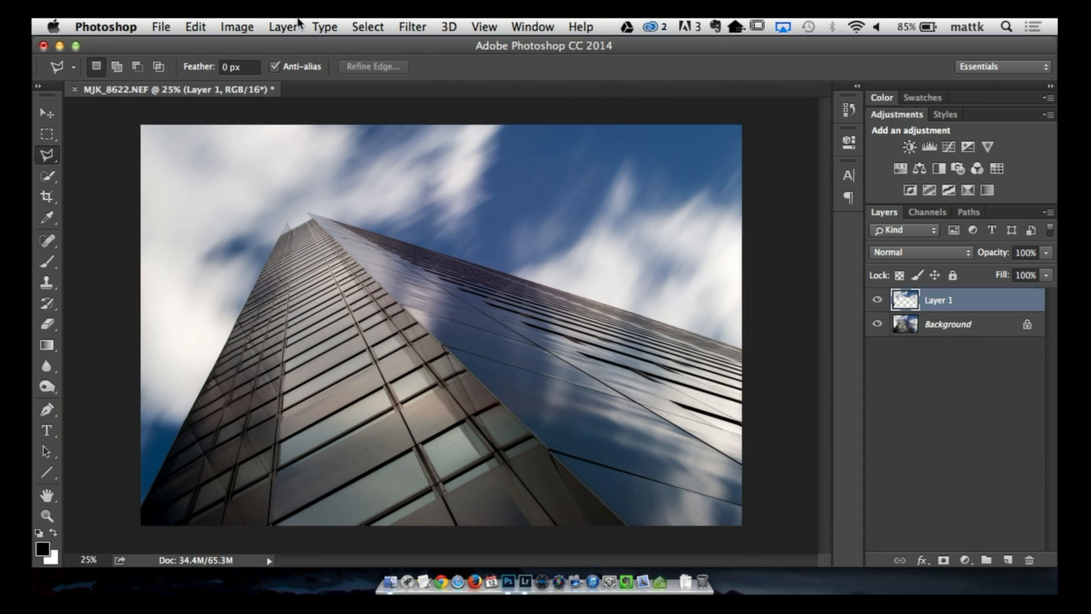
- Try a Gaussian Blur with a radius of 153 pixels on the sky layer, then cancel it
left_click(408, 27)
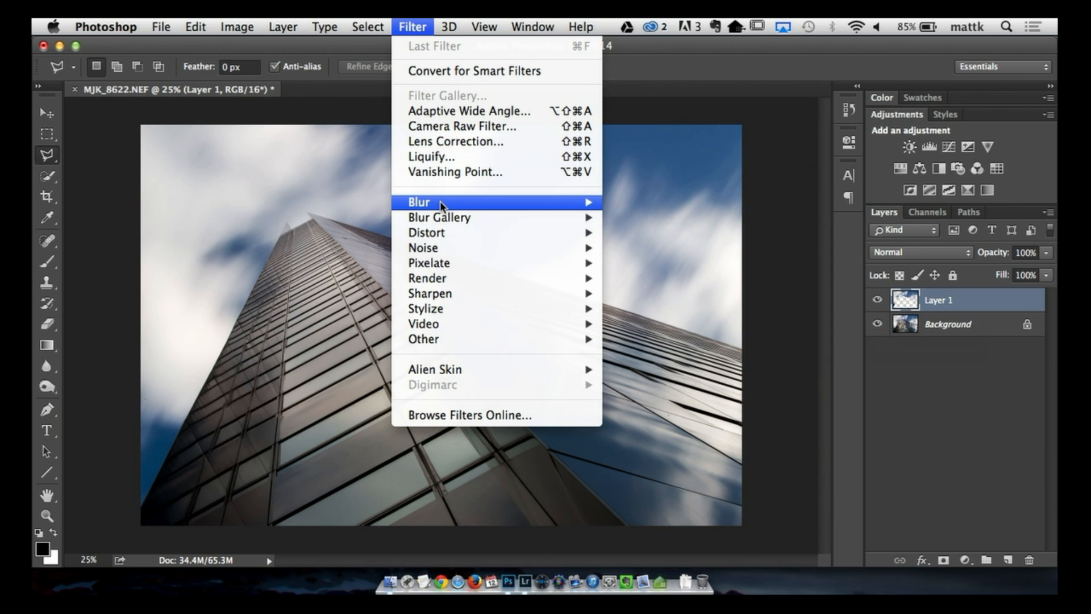
mouse_move(440, 201)
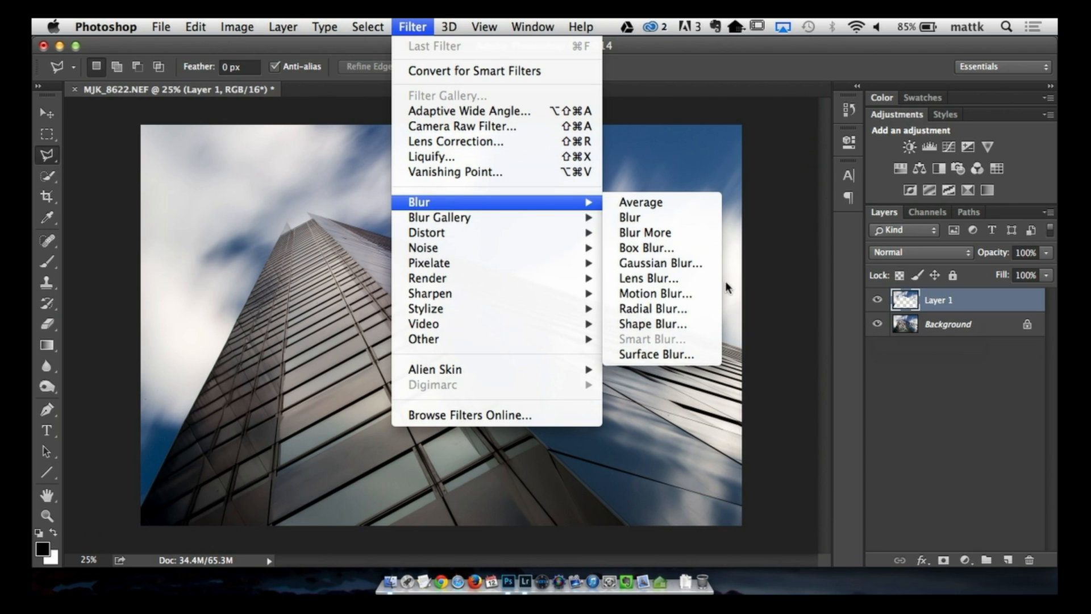
left_click(661, 265)
left_click_drag(560, 457, 606, 459)
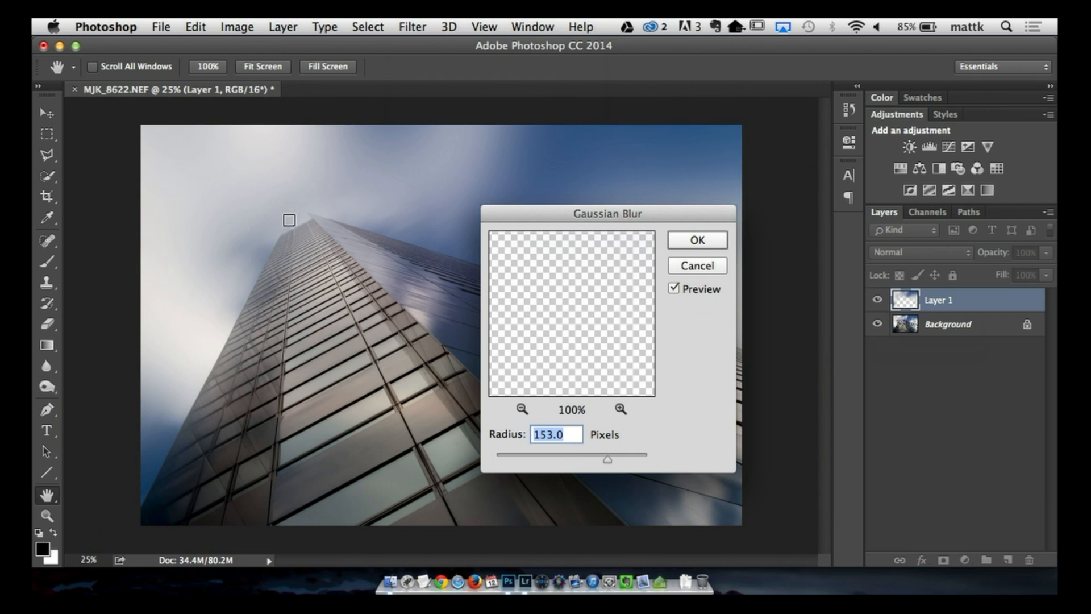
left_click(709, 268)
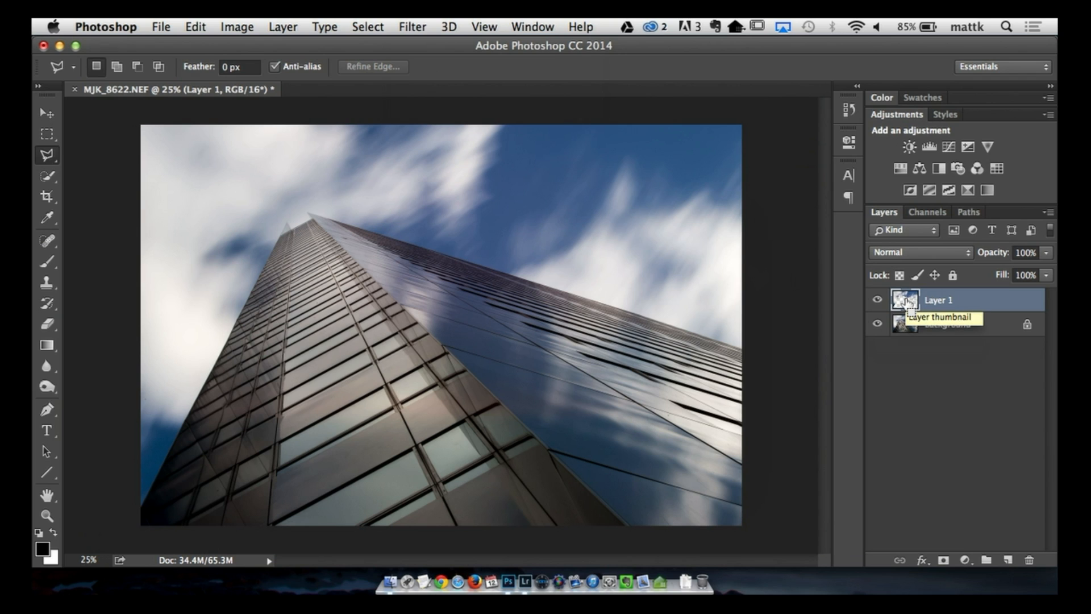
- Load the sky layer's outline as a selection and start a Path Blur on it
left_click(907, 304, "super")
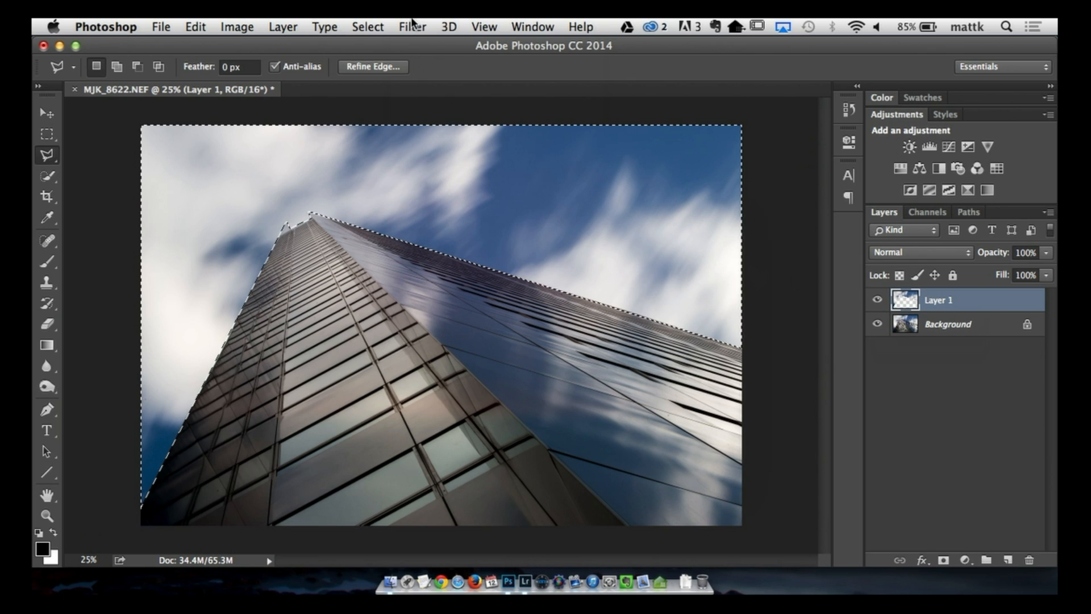
left_click(413, 25)
mouse_move(441, 219)
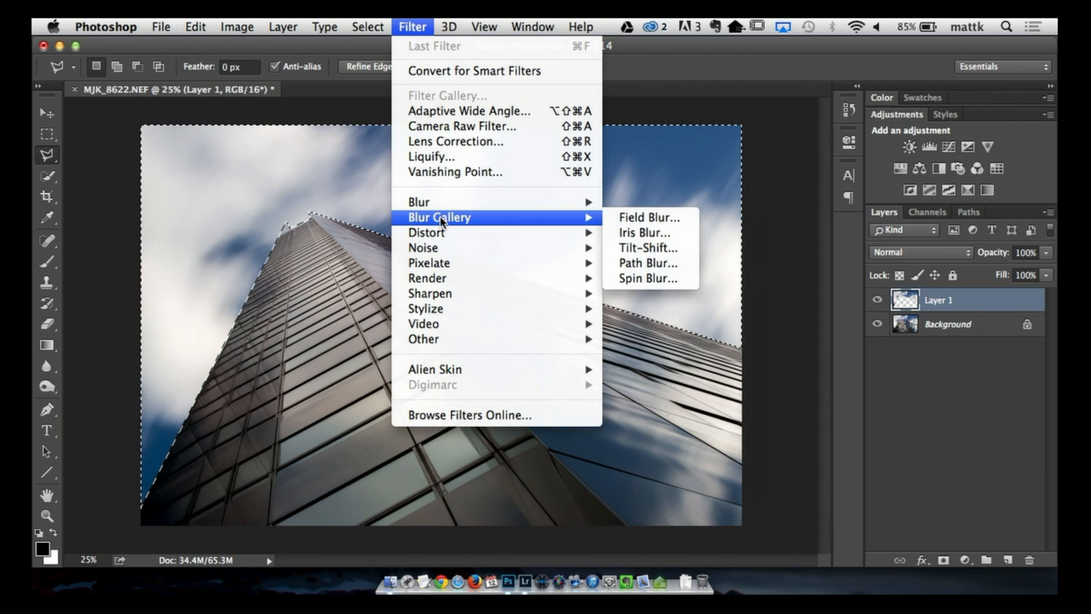
left_click(680, 264)
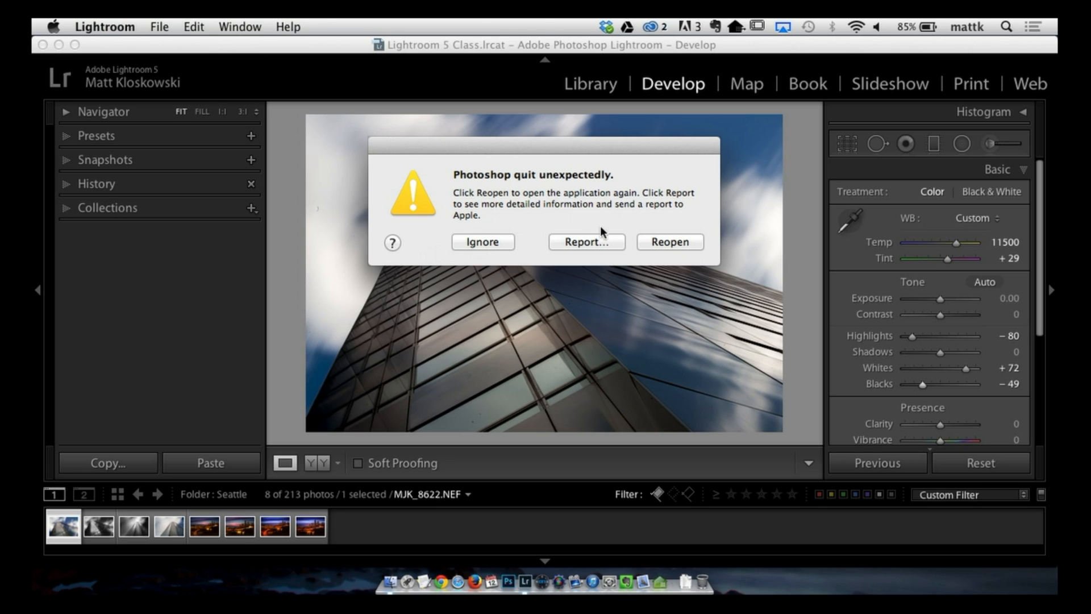
- Reopen Photoshop, then return to Lightroom and send the MJK_8622.NEF photo to Photoshop for editing again
left_click(668, 247)
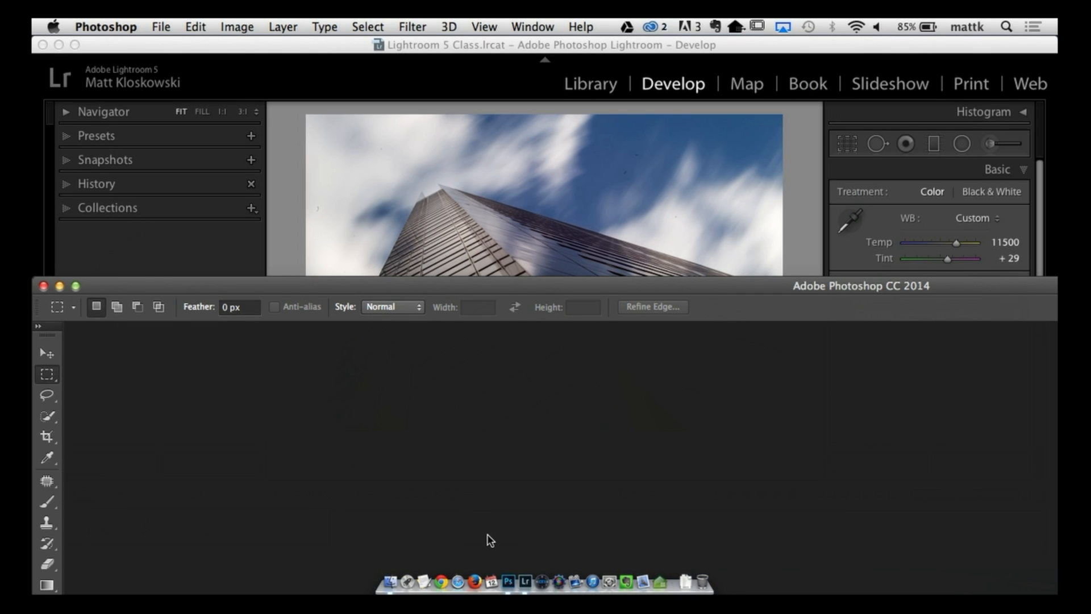
left_click(77, 293)
left_click(526, 582)
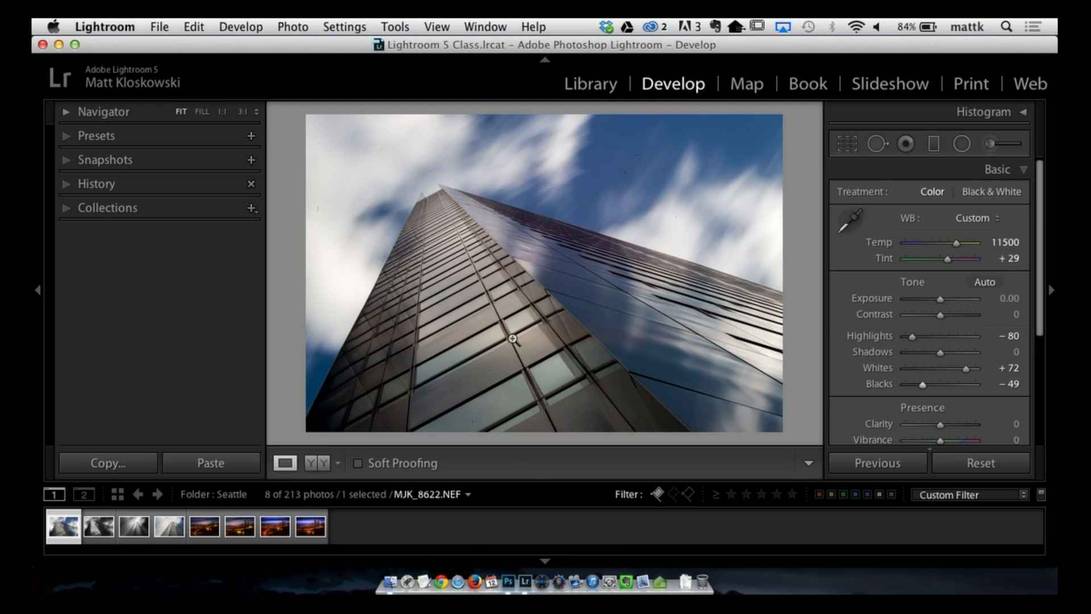
key("super+e")
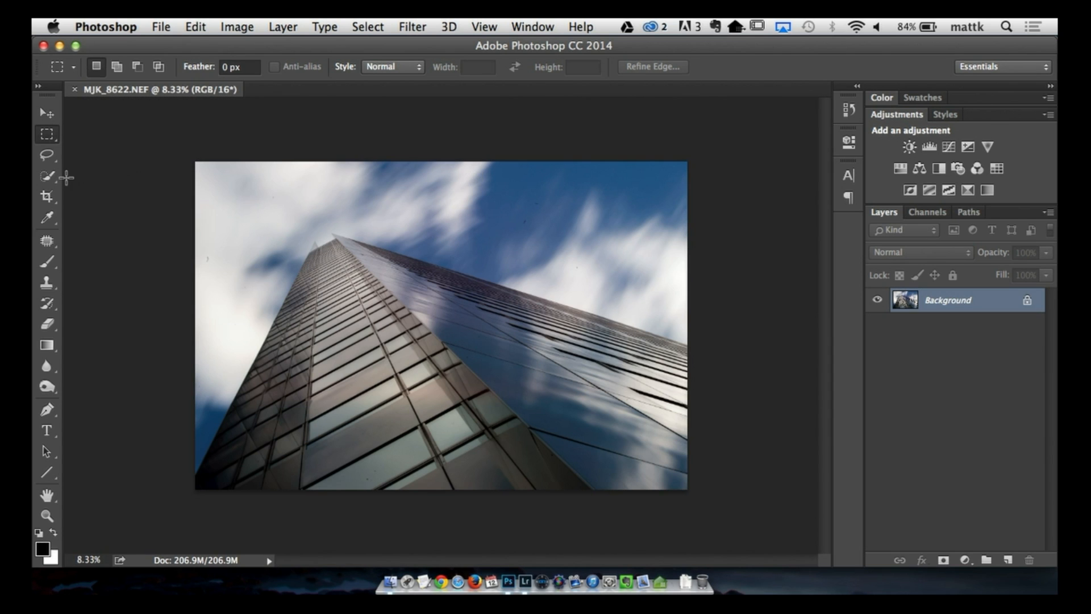
- Outline the sky along the tower's edges with the Polygonal Lasso and copy it to a new layer
left_click_drag(47, 154, 90, 165)
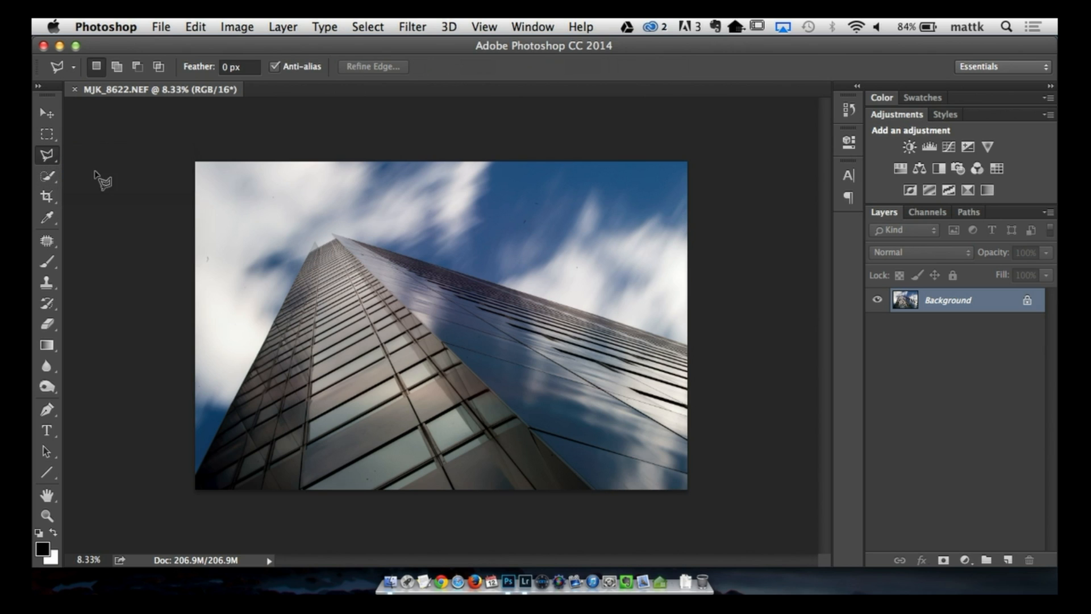
left_click(197, 476)
left_click(316, 244)
left_click(331, 233)
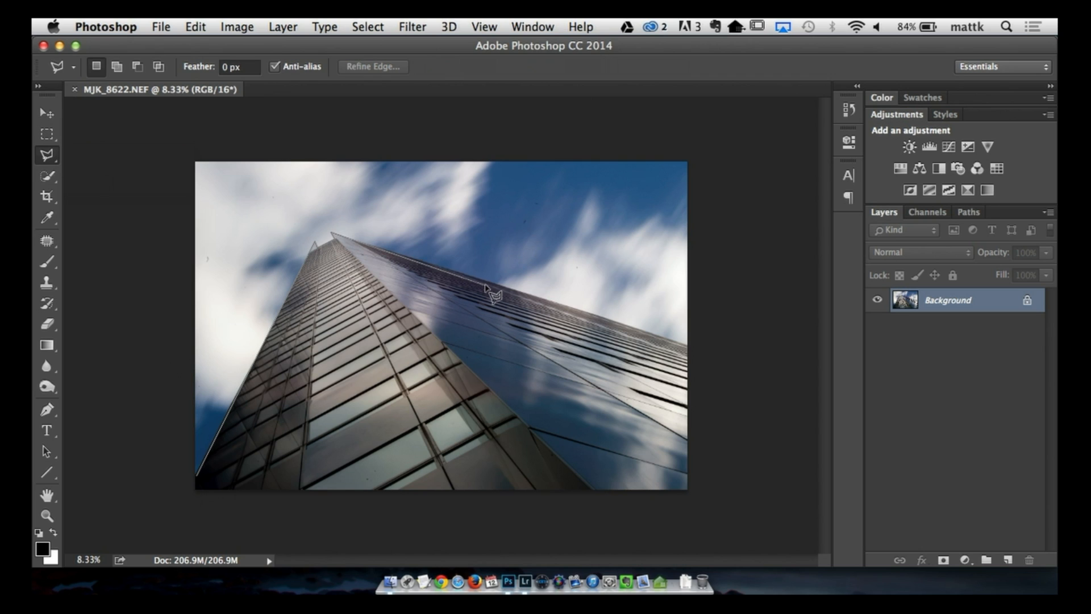
left_click(693, 346)
left_click(693, 149)
left_click(188, 148)
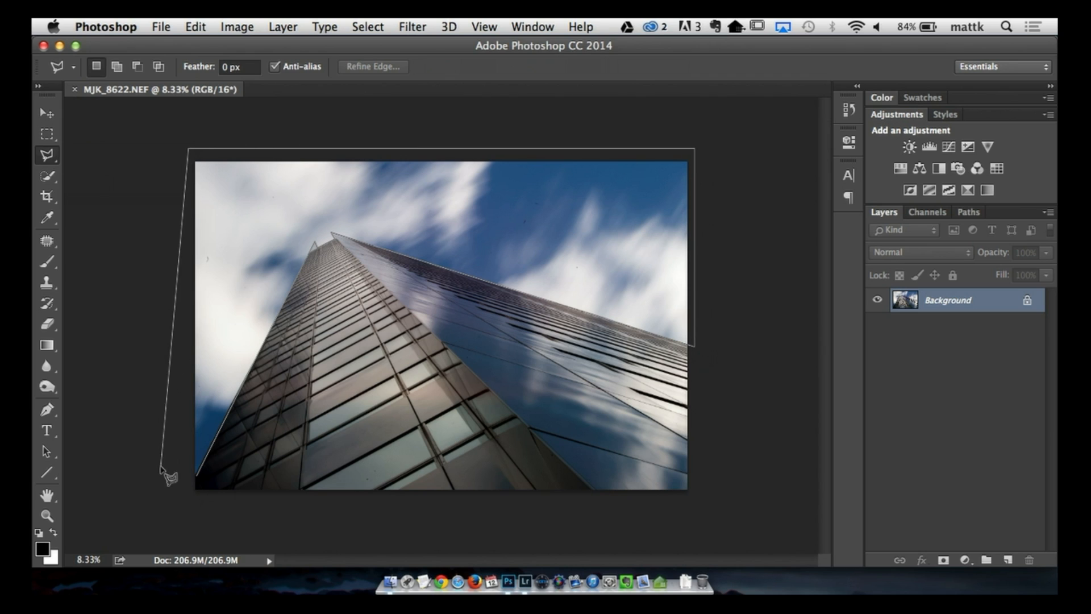
left_click(188, 501)
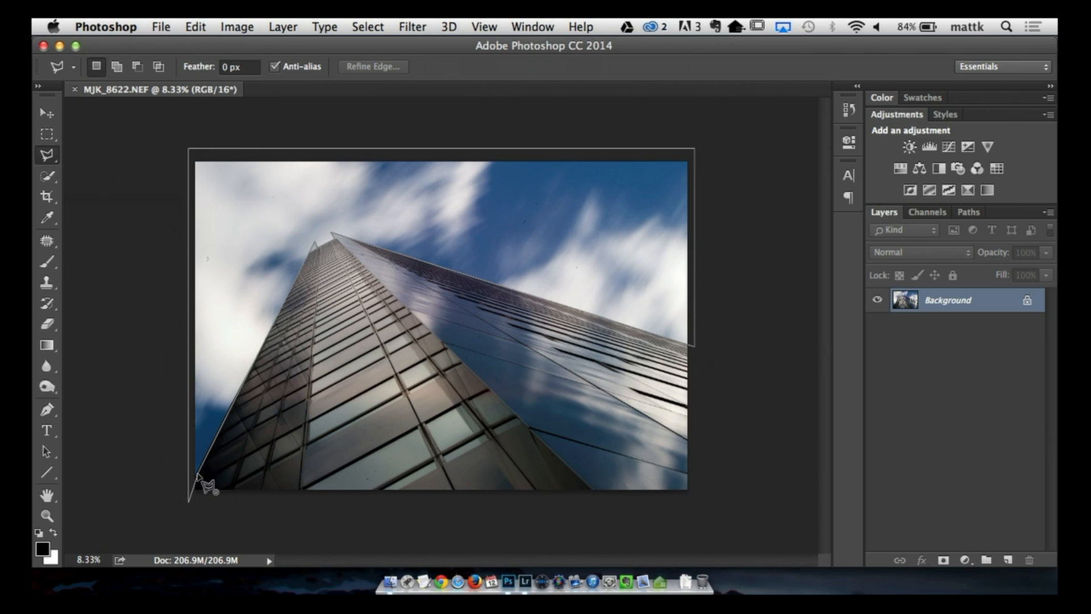
left_click(198, 477)
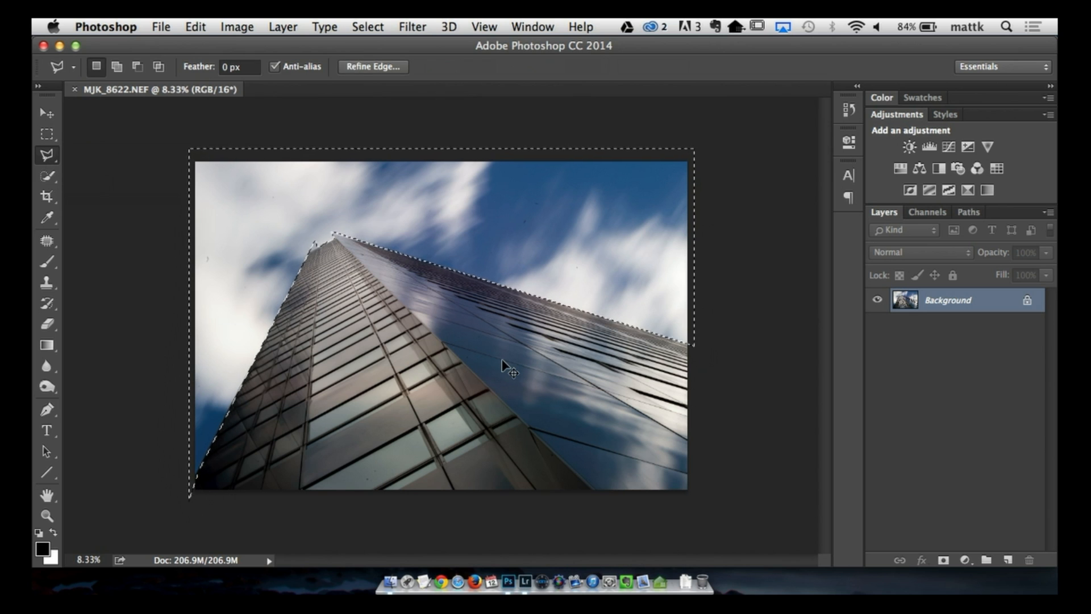
key("super+j")
- Show large layer thumbnails and load the sky layer's outline as a selection
right_click(992, 441)
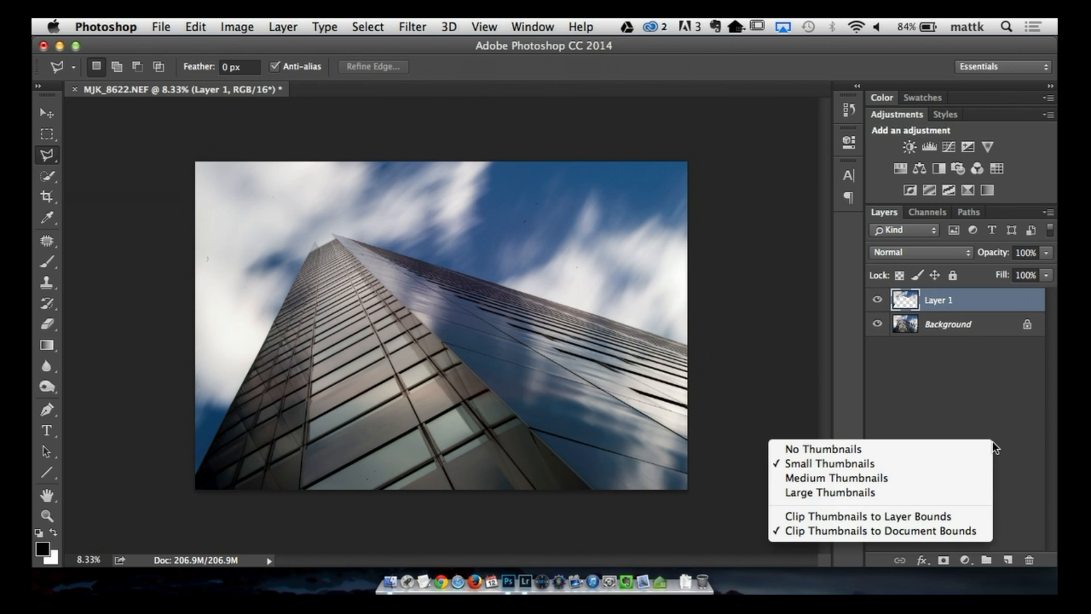
left_click(962, 492)
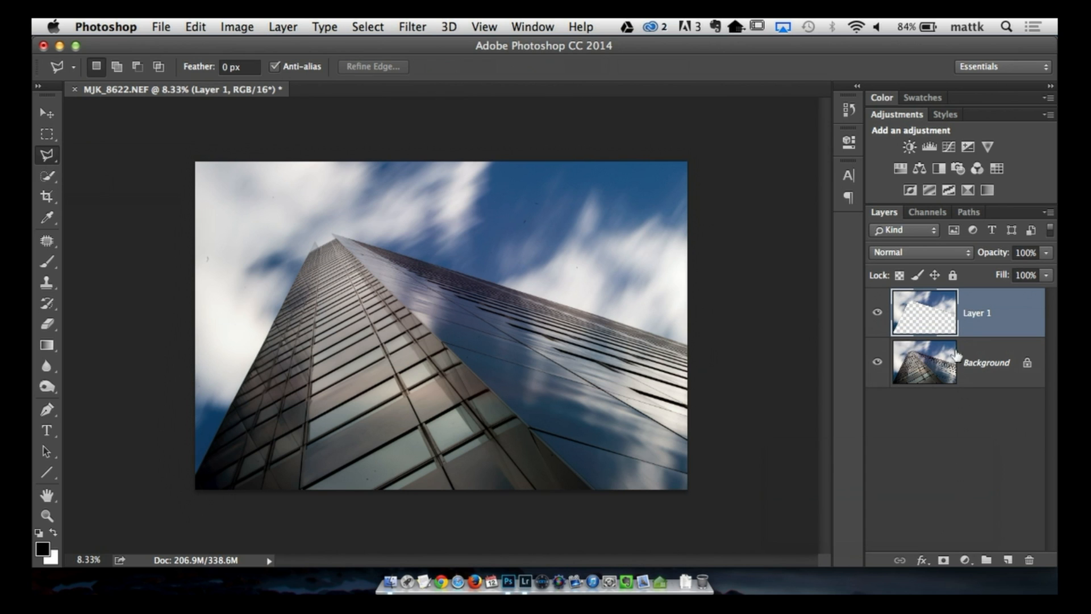
double_click(922, 310)
key("Escape")
left_click(914, 299, "super")
left_click(437, 26)
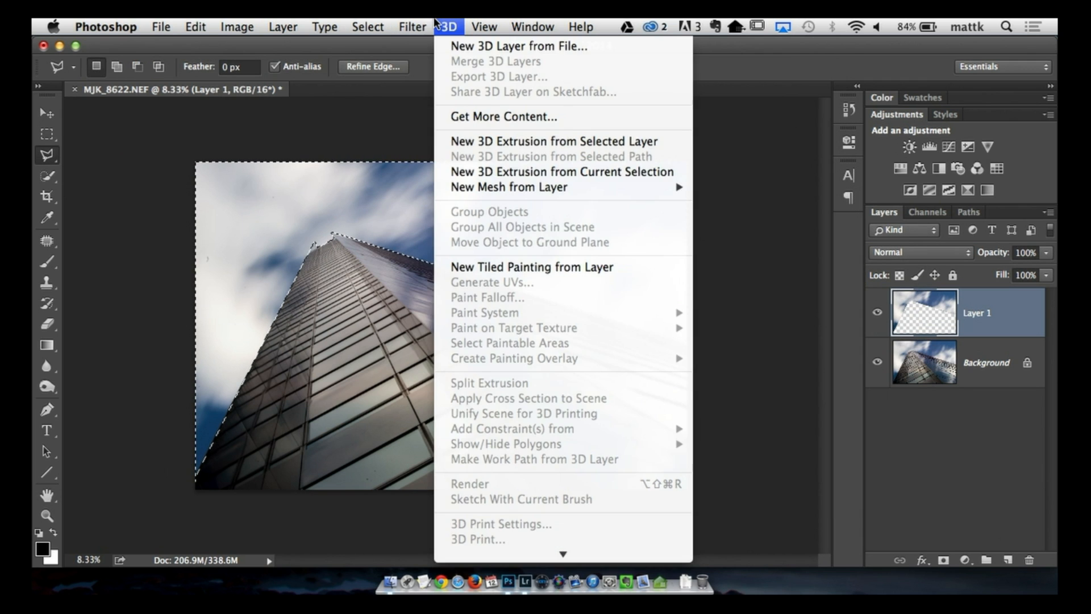
left_click(425, 29)
- Resize the image to a width of 3000 pixels and enlarge the view to fit the window
key("super+alt+i")
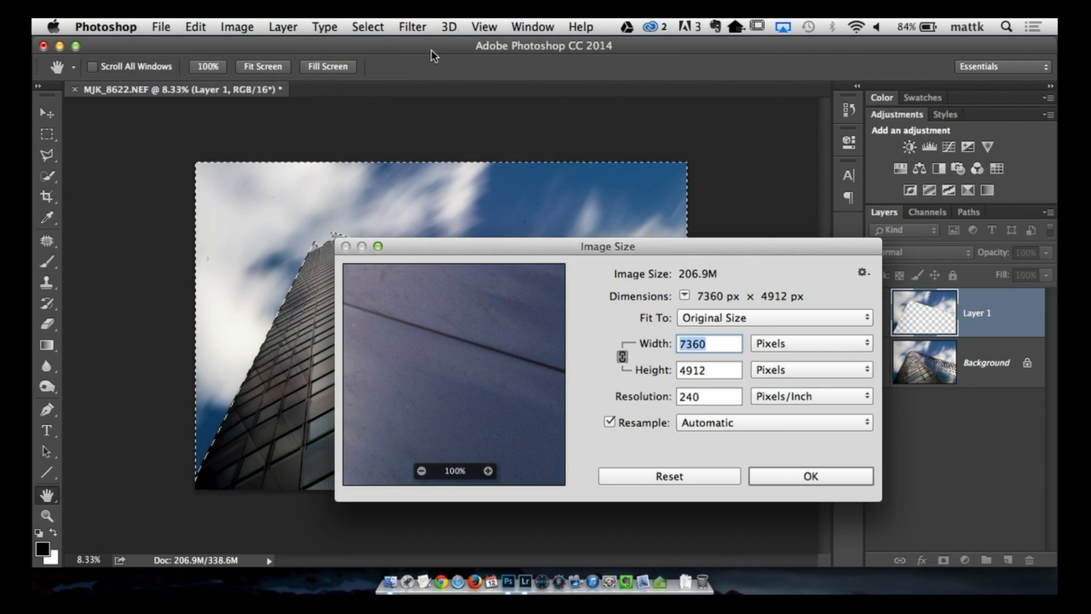
type("3000")
key("Return")
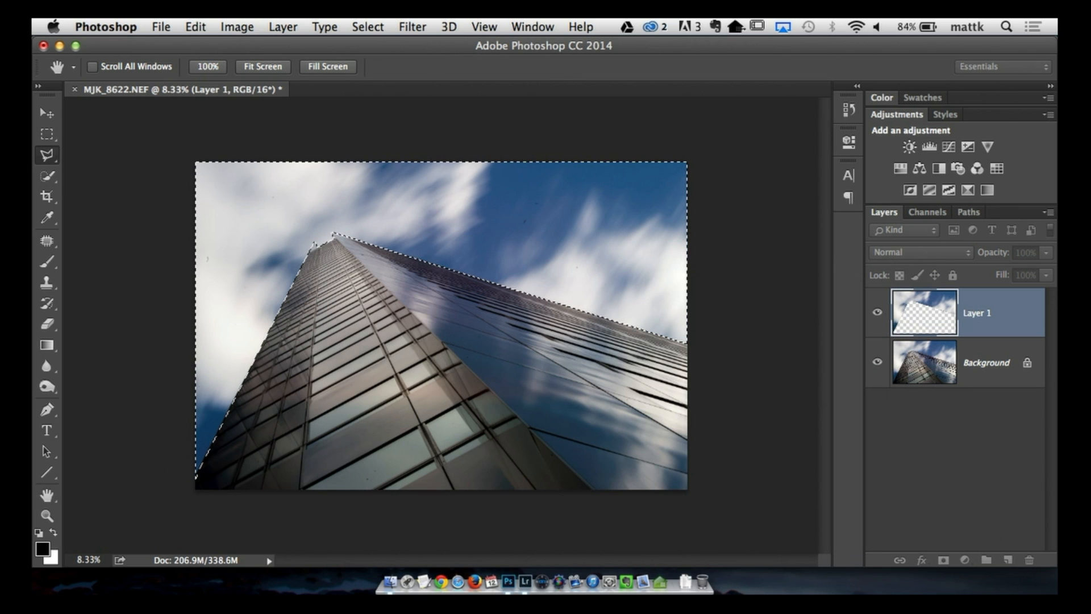
key("super+plus")
key("super+plus")
key("super+plus")
key("super+plus")
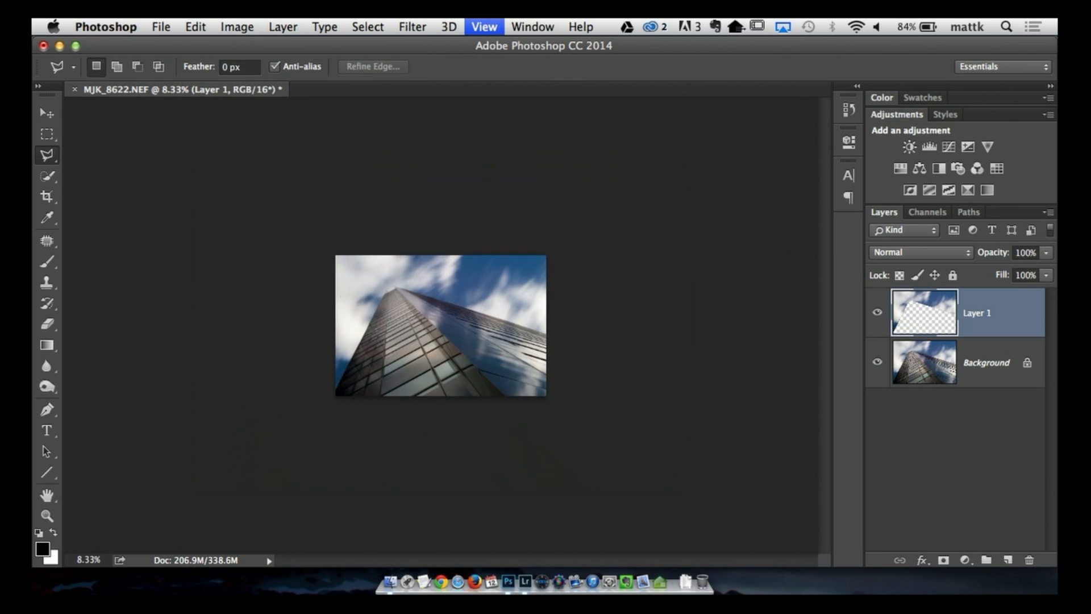
key("super+minus")
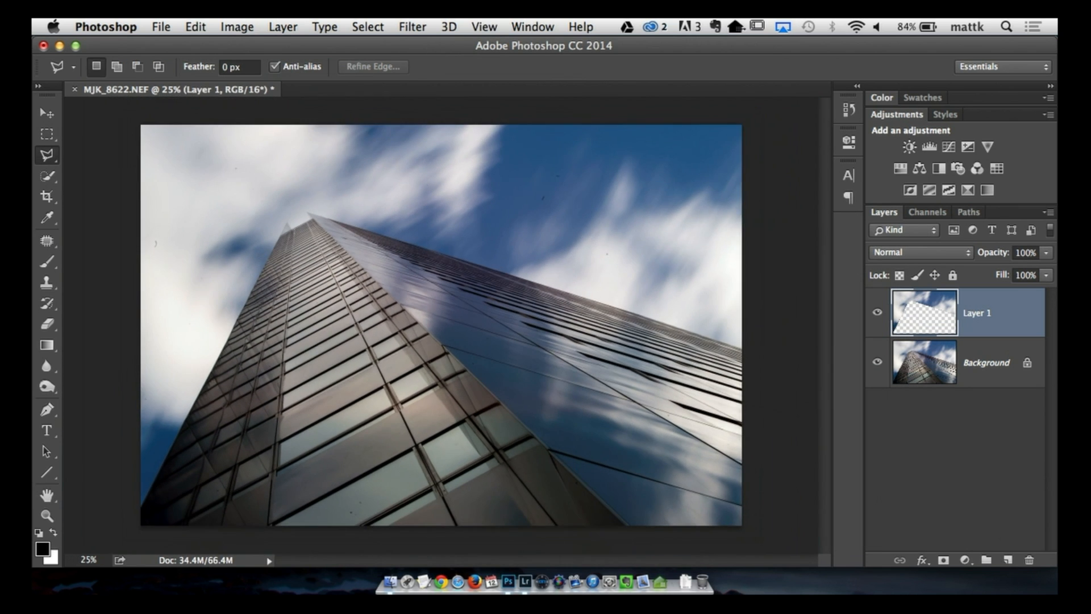
- Select the sky layer's outline, start a Path Blur and align its path with the tower's left edge, pointing to the top
left_click(925, 313, "super")
left_click(403, 26)
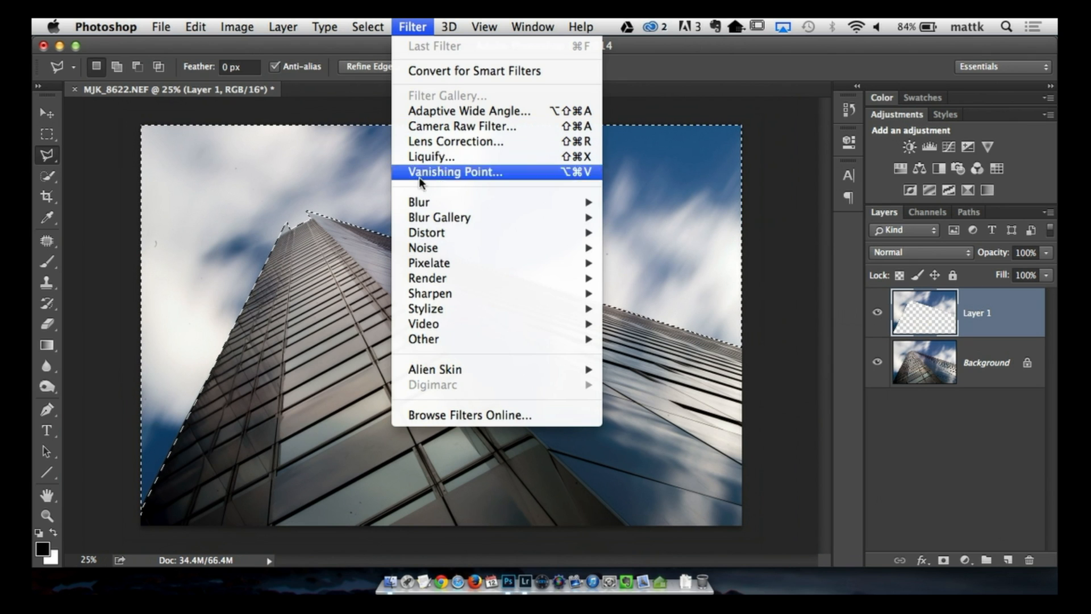
mouse_move(431, 221)
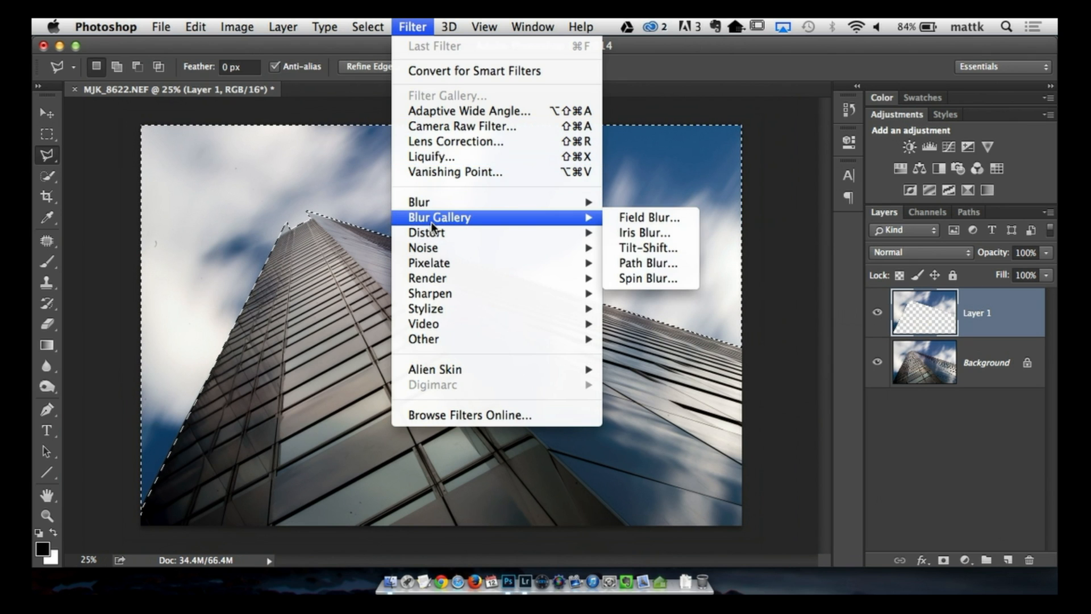
left_click(654, 264)
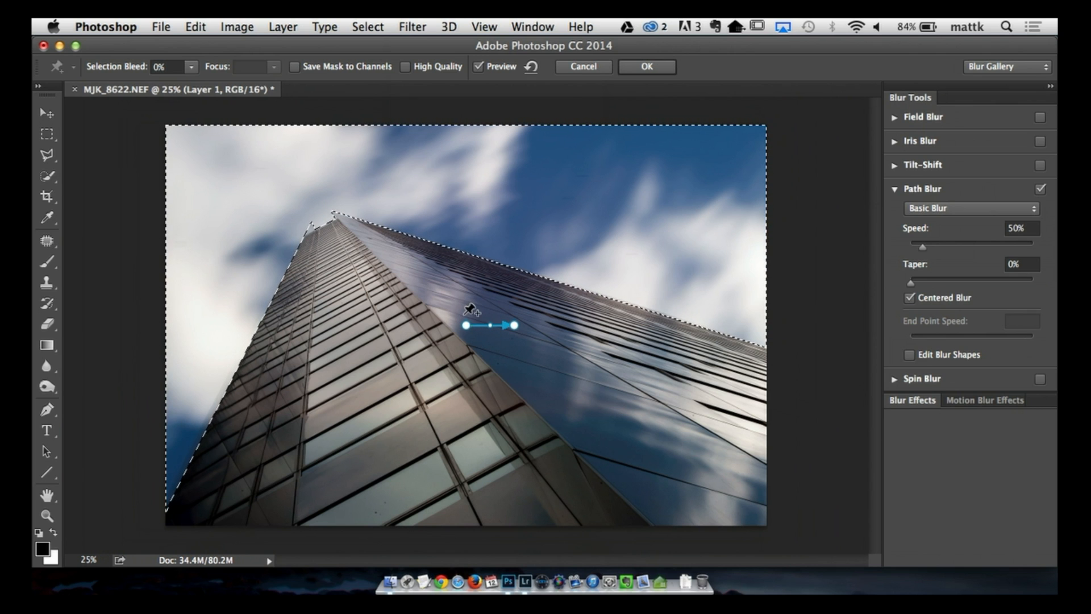
left_click_drag(466, 325, 207, 451)
left_click_drag(515, 325, 330, 240)
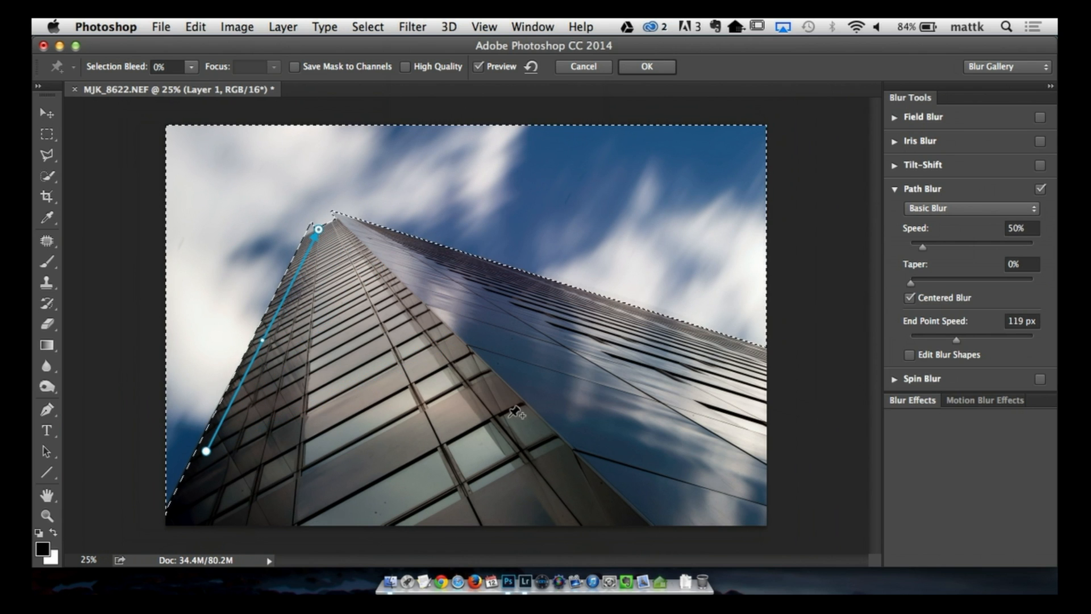
- Apply the Path Blur with Speed 376%, Taper 19% and End Point Speed 126 px
left_click(962, 248)
left_click_drag(962, 248, 981, 246)
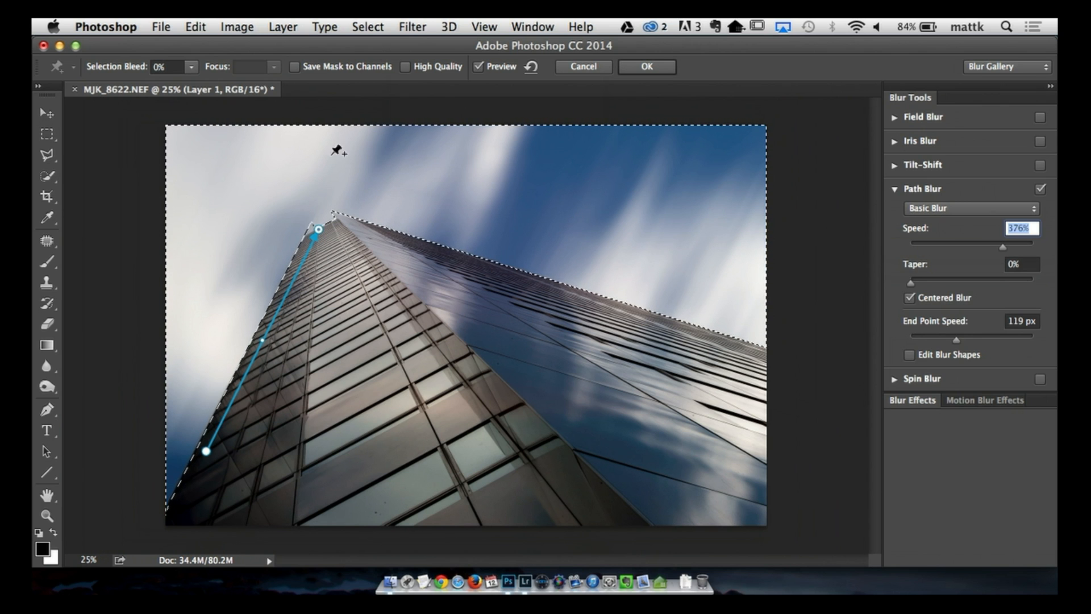
left_click_drag(916, 281, 967, 280)
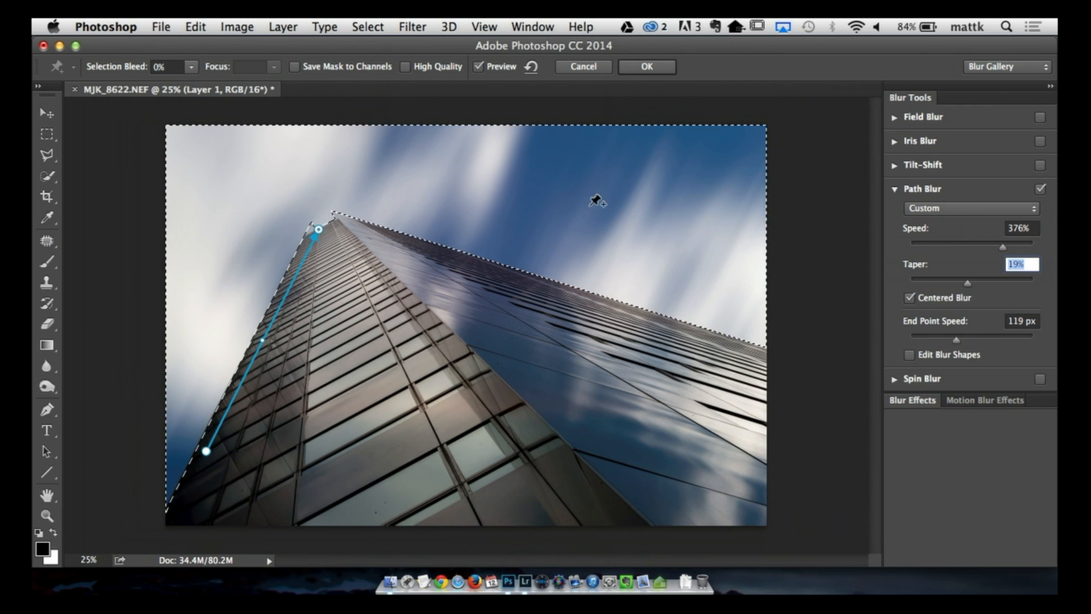
mouse_move(957, 340)
left_mouse_down()
mouse_move(993, 341)
mouse_move(947, 342)
mouse_move(971, 341)
mouse_move(957, 341)
left_mouse_up()
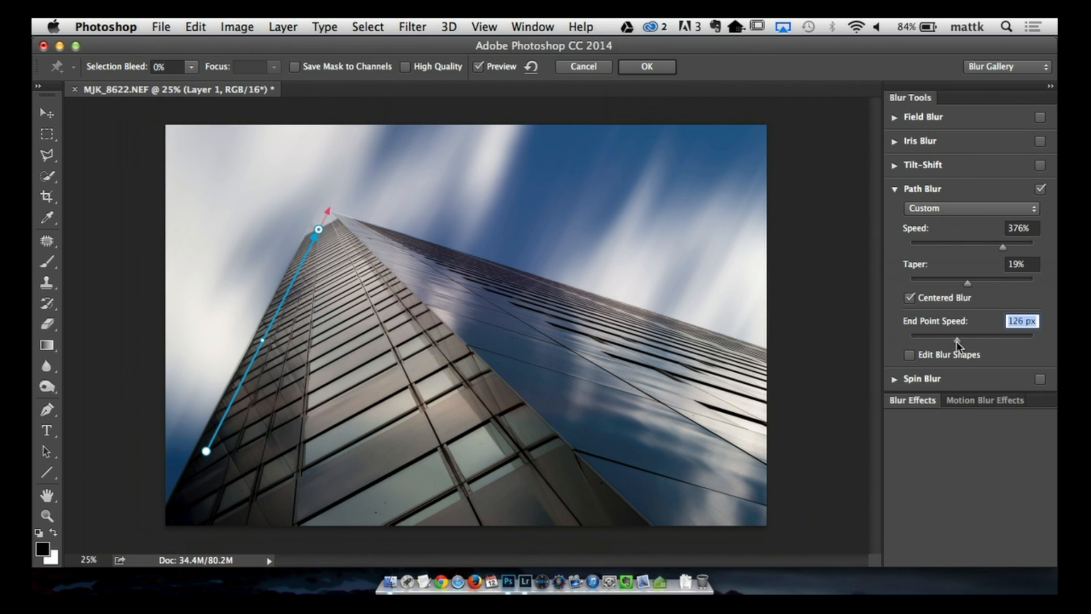
left_click(646, 67)
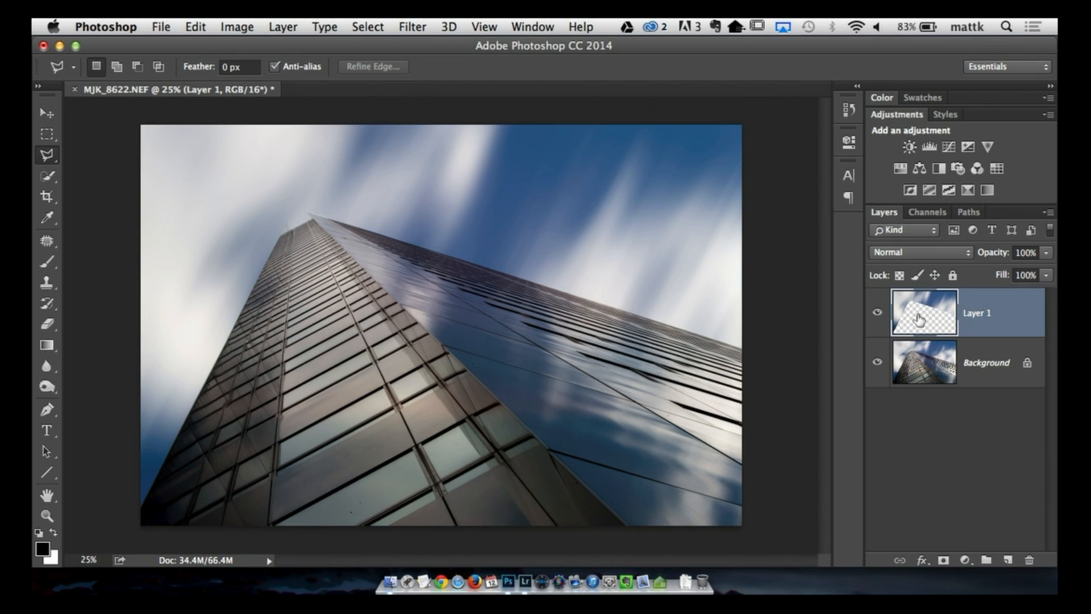
- Merge the blurred sky layer into the background and open the image in Perfect BW 8
left_click_drag(919, 319, 928, 325)
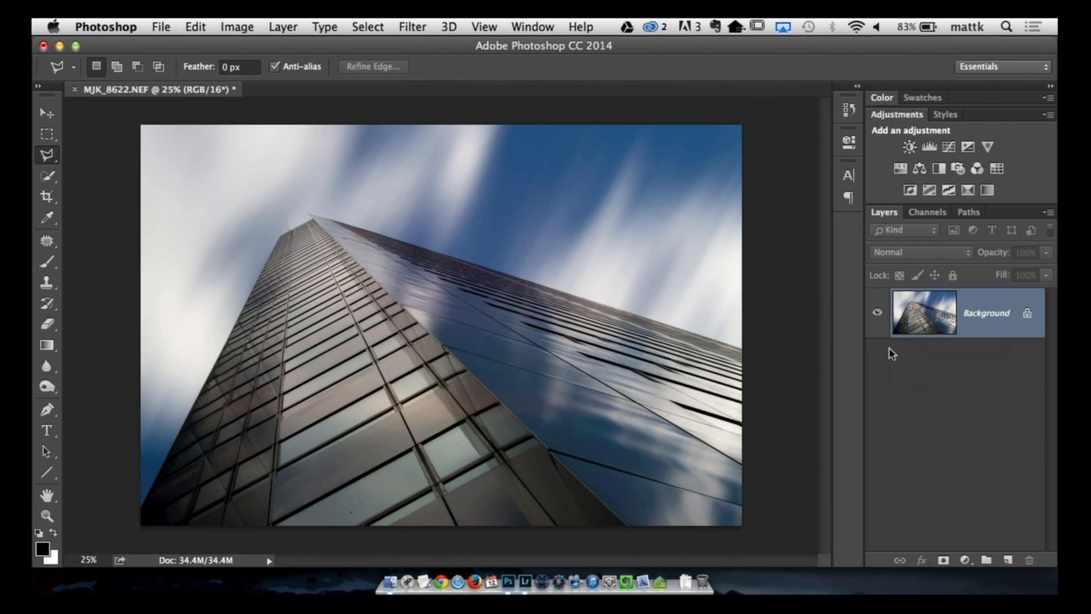
left_click(154, 28)
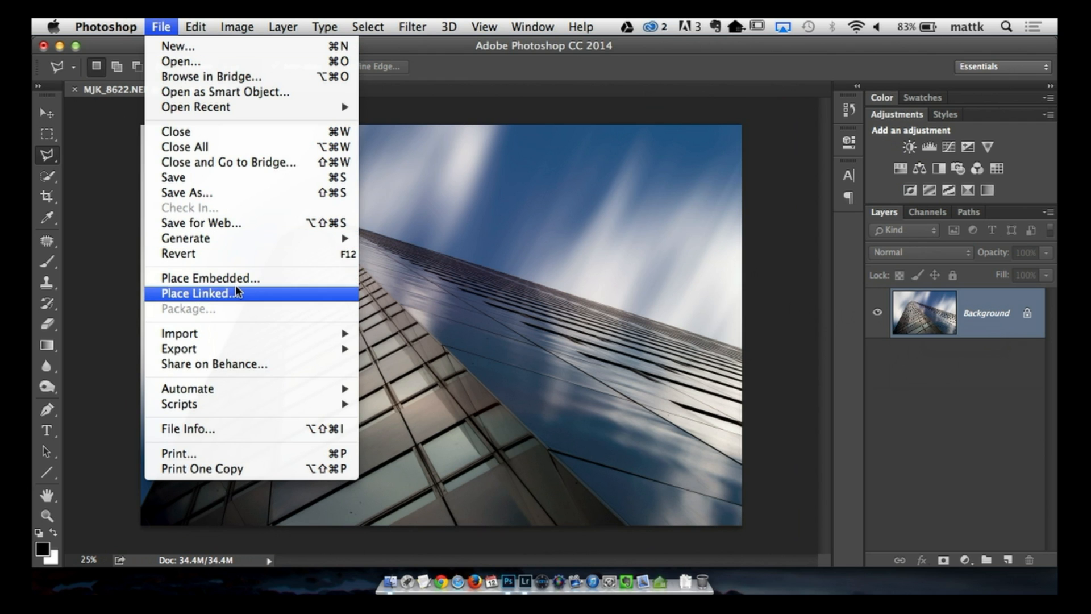
mouse_move(243, 388)
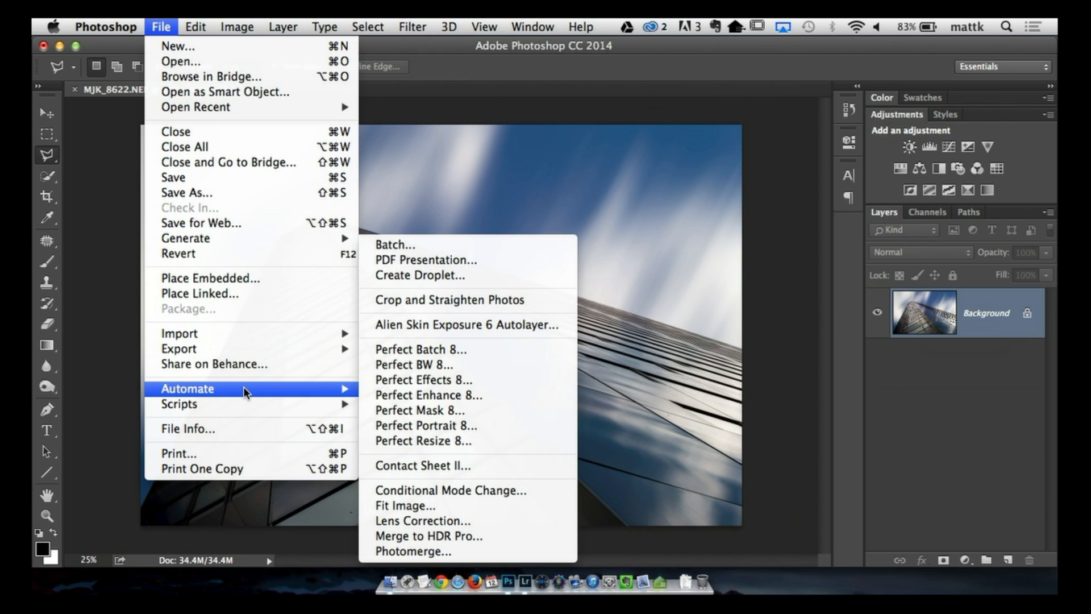
left_click(432, 366)
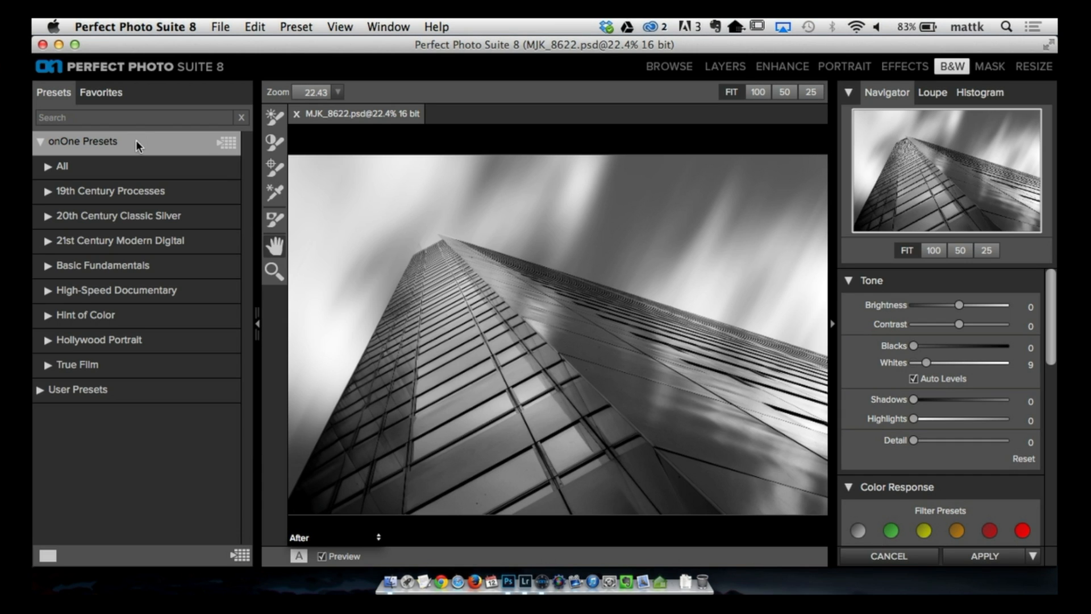
- Browse the Basic Fundamentals black-and-white presets and select Automagic
left_click(88, 267)
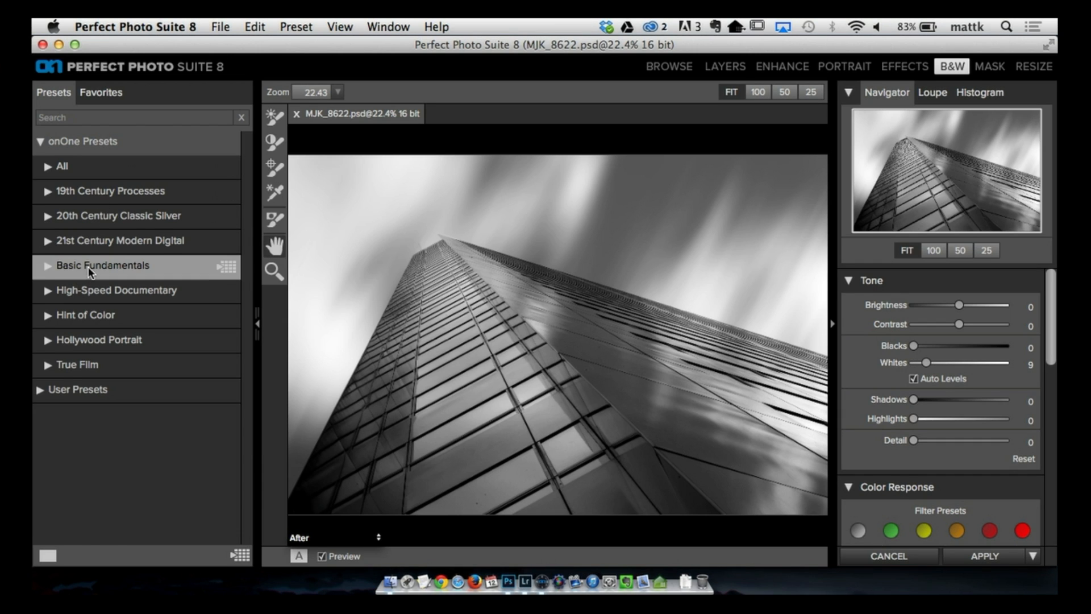
scroll(166, 357, "down", 5)
scroll(166, 357, "down", 2)
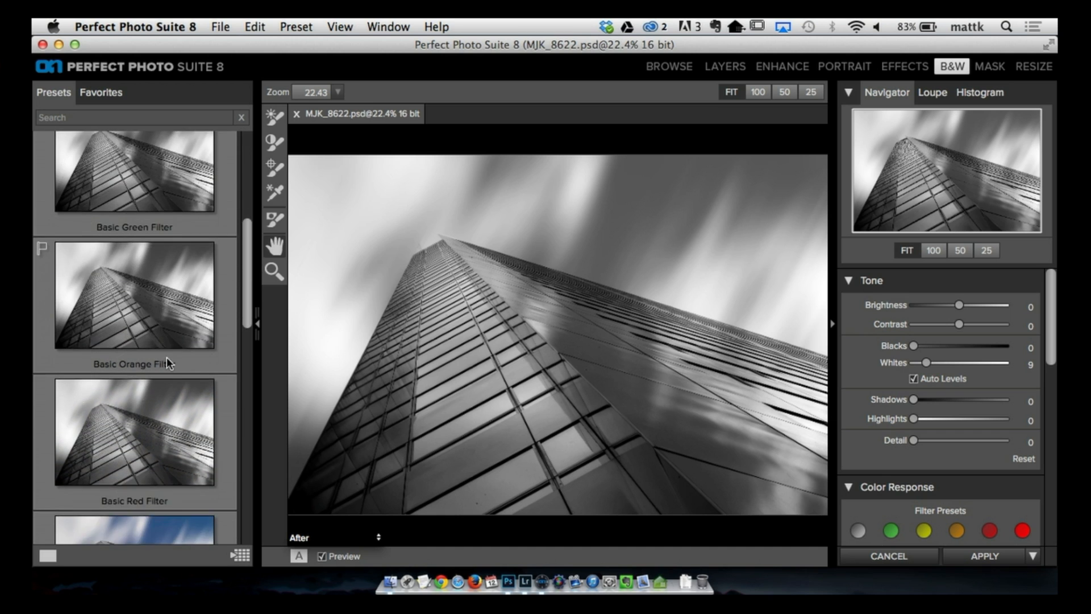
scroll(166, 356, "up", 6)
left_click(155, 250)
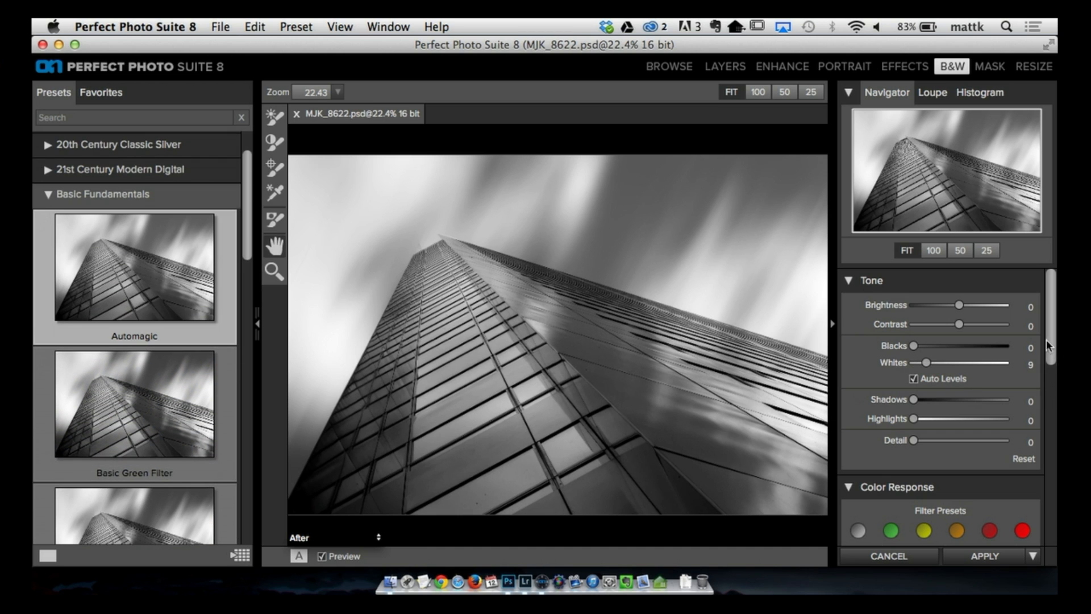
- Add a vignette with Brightness -47, Size 13 and Roundness 88, and apply the black-and-white conversion
left_click_drag(1050, 344, 1052, 535)
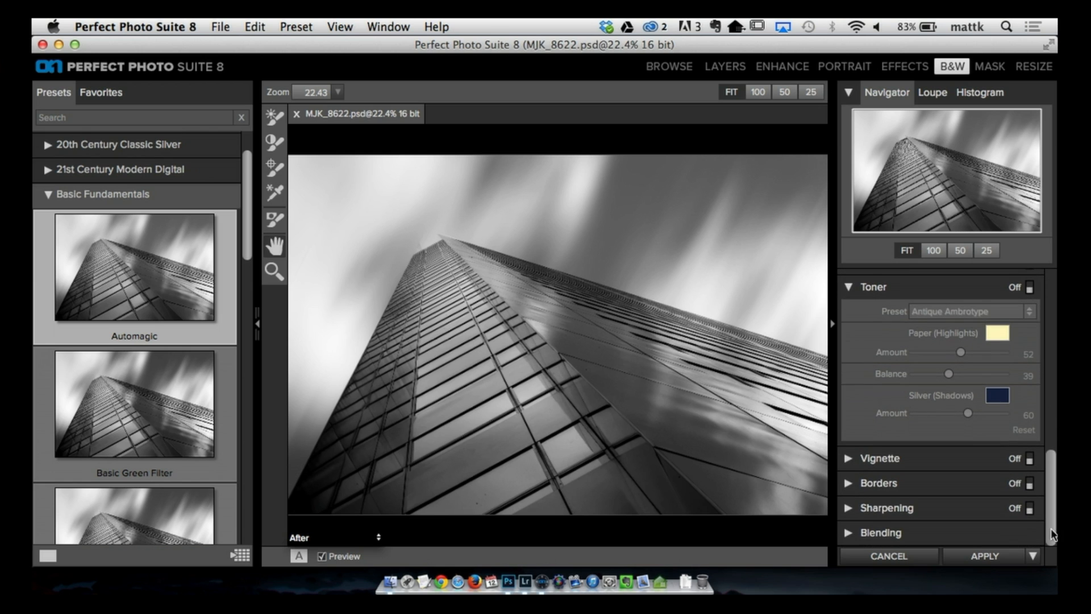
left_click(1029, 459)
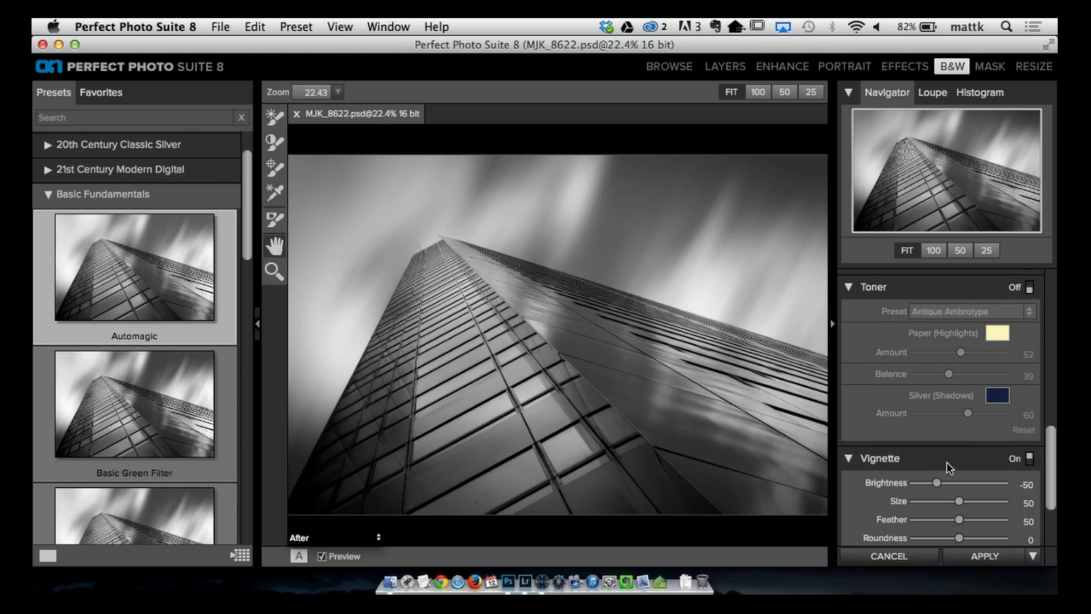
left_click_drag(1053, 449, 1053, 483)
left_click_drag(936, 370, 928, 391)
left_click_drag(959, 425, 999, 425)
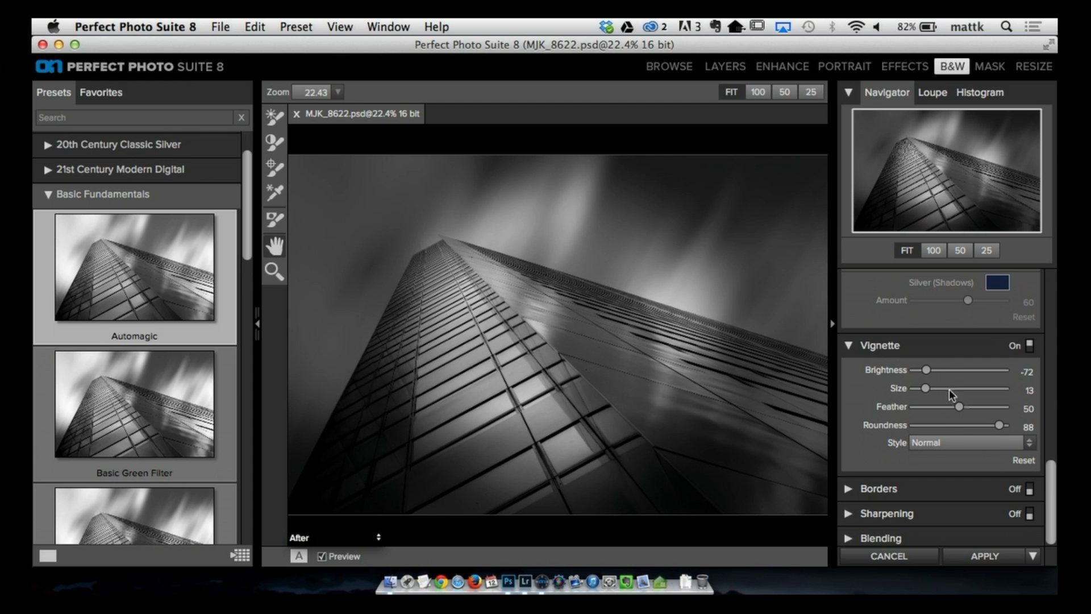
mouse_move(936, 373)
left_mouse_down()
mouse_move(957, 372)
mouse_move(938, 375)
left_mouse_up()
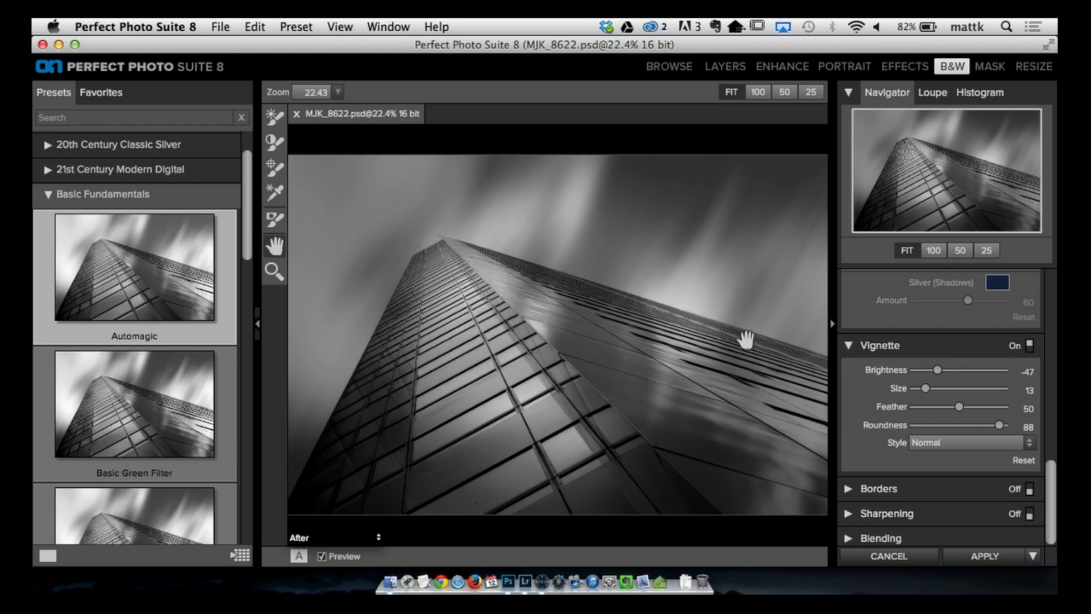
left_click(986, 555)
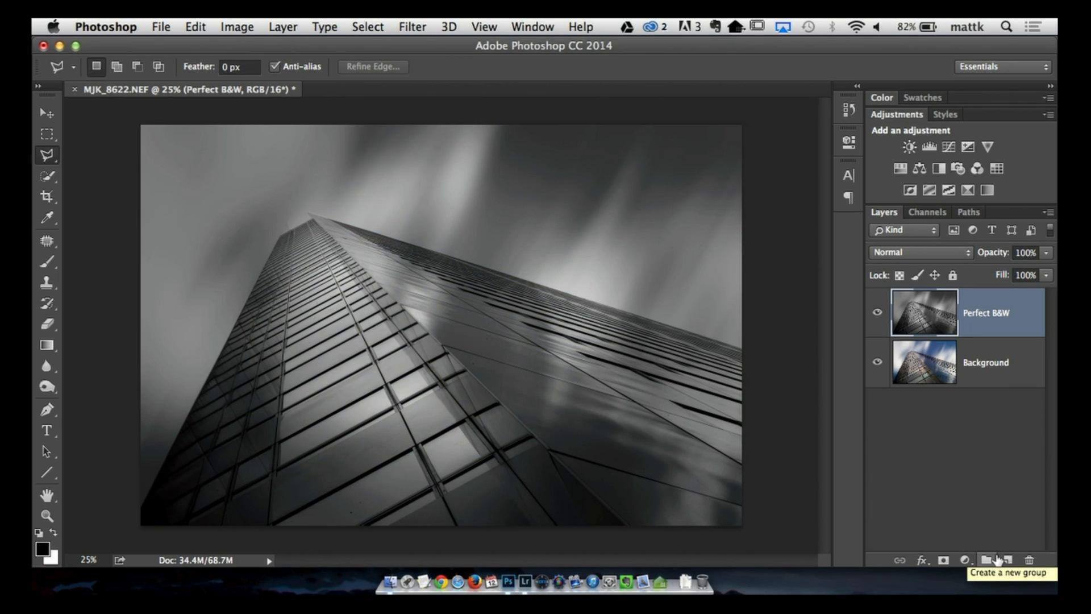
- Apply Levels to the Perfect B&W layer with input black point 14 and white point 199
key("super+l")
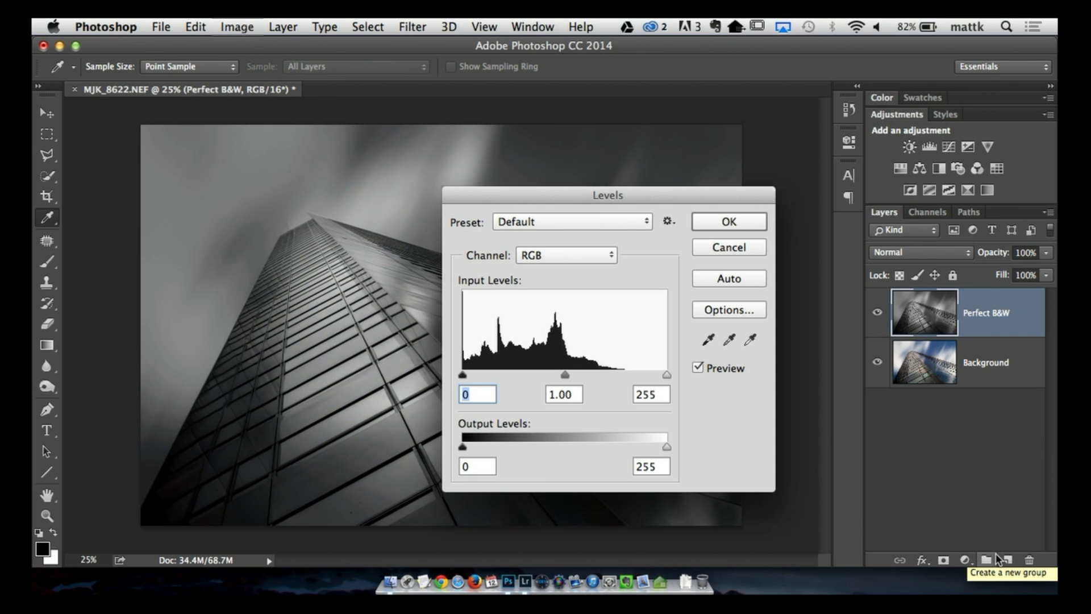
left_click_drag(666, 374, 621, 375)
left_click_drag(464, 375, 473, 375)
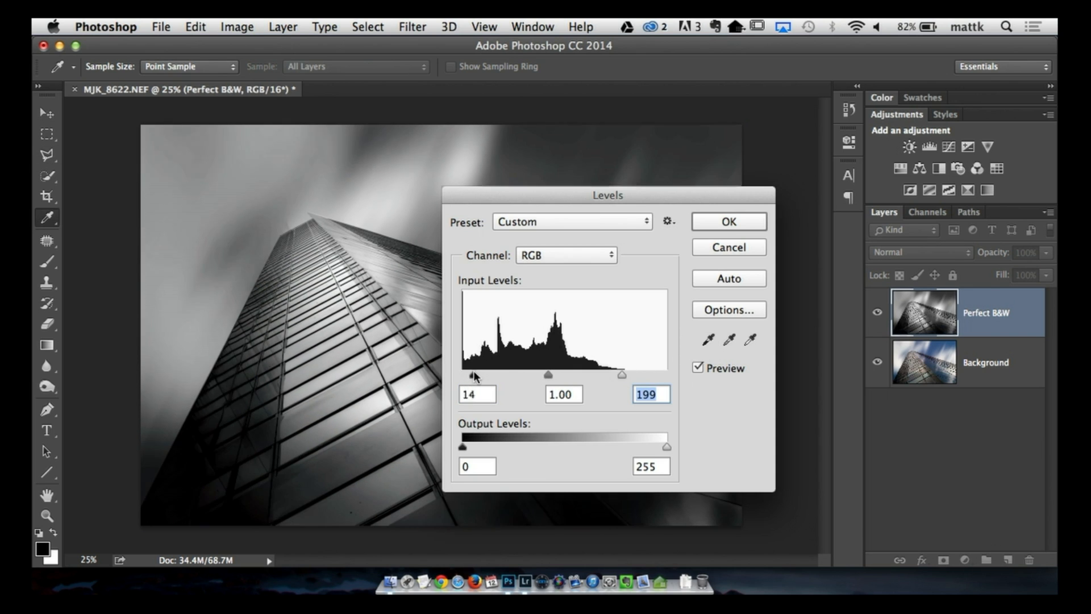
left_click(729, 221)
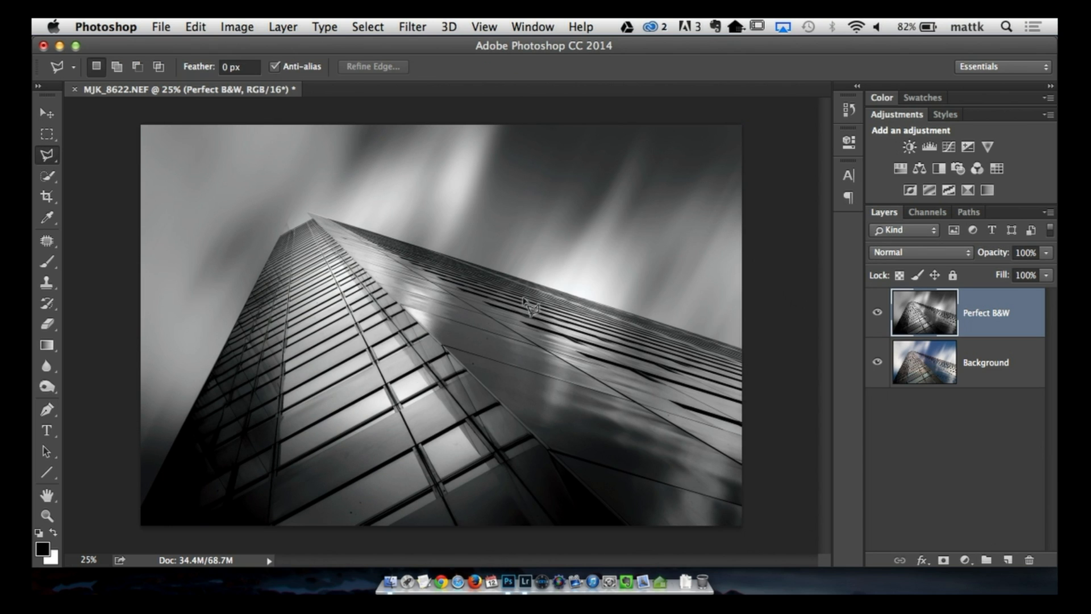
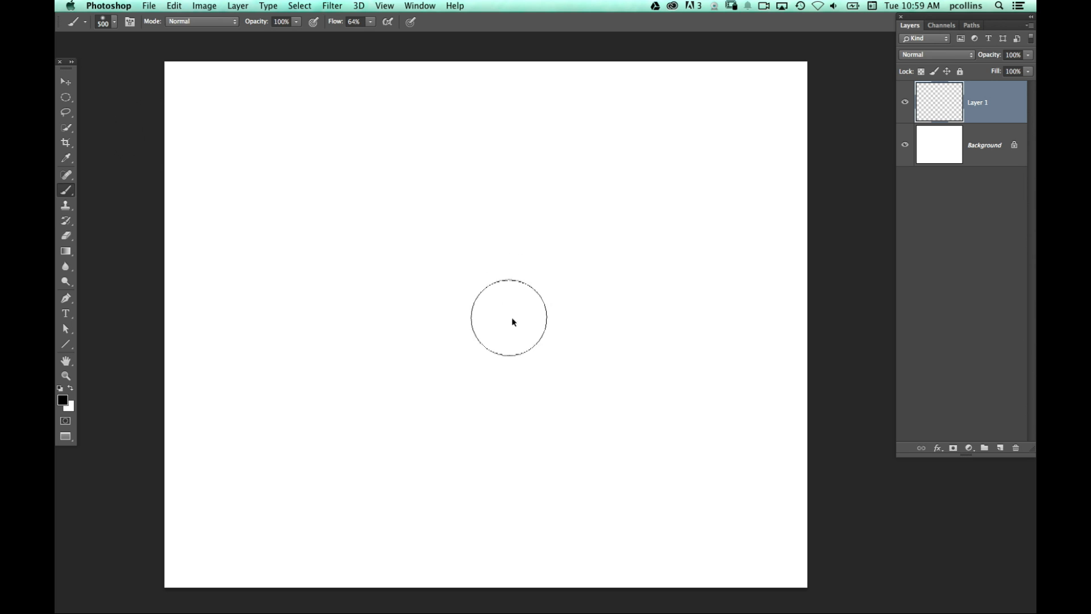
- Set the brush to 100% flow and 40% opacity and paint a soft black blob near the canvas centre
left_click_drag(336, 26, 442, 23)
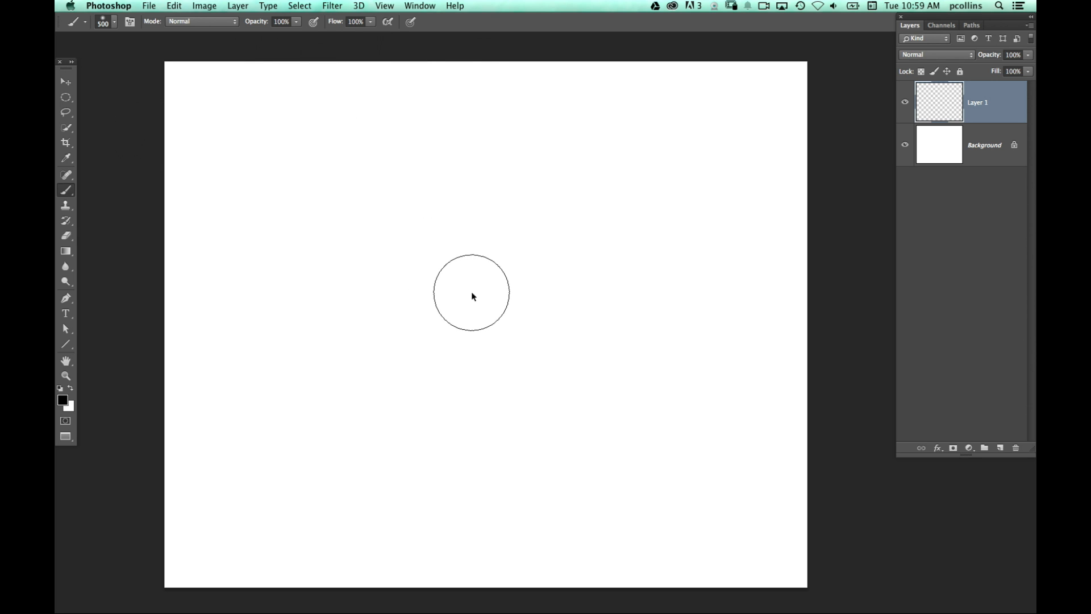
key("4")
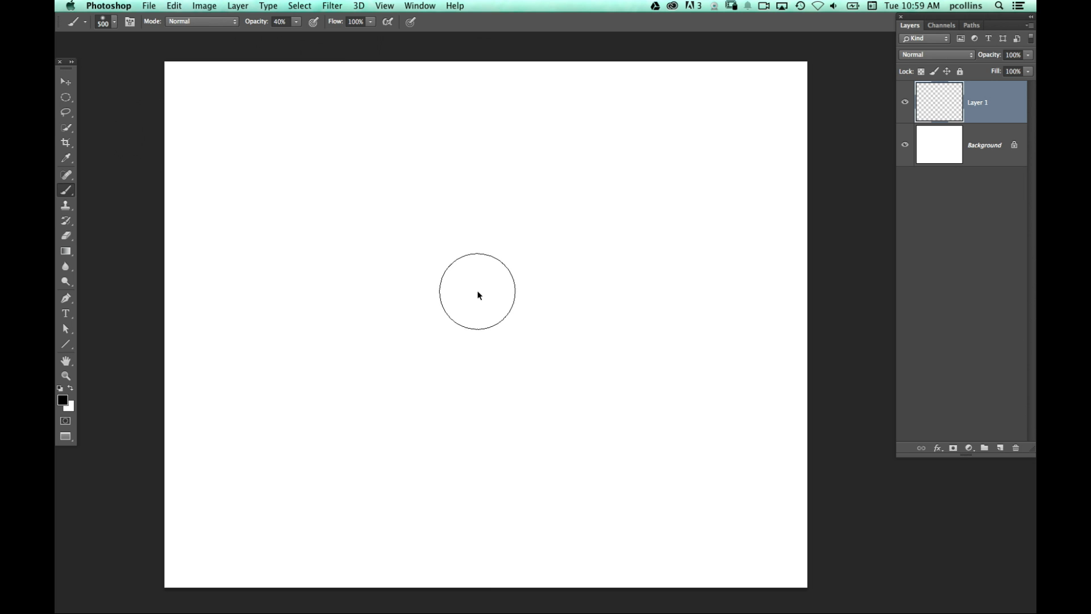
left_click(457, 302)
mouse_move(456, 303)
left_mouse_down()
mouse_move(494, 287)
mouse_move(487, 265)
mouse_move(510, 259)
mouse_move(501, 229)
mouse_move(462, 267)
mouse_move(387, 305)
mouse_move(442, 313)
mouse_move(470, 337)
mouse_move(532, 329)
mouse_move(598, 280)
mouse_move(556, 222)
mouse_move(527, 217)
mouse_move(478, 176)
mouse_move(426, 266)
mouse_move(351, 283)
mouse_move(360, 299)
mouse_move(432, 317)
mouse_move(424, 355)
mouse_move(545, 352)
mouse_move(576, 374)
mouse_move(486, 292)
mouse_move(496, 282)
mouse_move(500, 302)
mouse_move(465, 305)
mouse_move(517, 293)
mouse_move(487, 275)
mouse_move(501, 296)
mouse_move(447, 297)
mouse_move(495, 271)
mouse_move(529, 285)
mouse_move(514, 268)
mouse_move(496, 260)
mouse_move(446, 299)
mouse_move(460, 250)
mouse_move(378, 256)
mouse_move(412, 256)
mouse_move(463, 221)
mouse_move(499, 224)
mouse_move(494, 196)
mouse_move(447, 164)
mouse_move(399, 236)
mouse_move(328, 273)
mouse_move(336, 286)
mouse_move(385, 314)
mouse_move(414, 350)
mouse_move(549, 381)
mouse_move(600, 309)
mouse_move(604, 256)
mouse_move(530, 220)
mouse_move(514, 185)
mouse_move(543, 246)
mouse_move(534, 309)
mouse_move(533, 264)
left_mouse_up()
- Reduce the brush size to 200 px and paint darker, irregular strokes inside and along the blob's upper edge
key("bracketleft")
key("bracketleft")
key("bracketleft")
key("bracketleft")
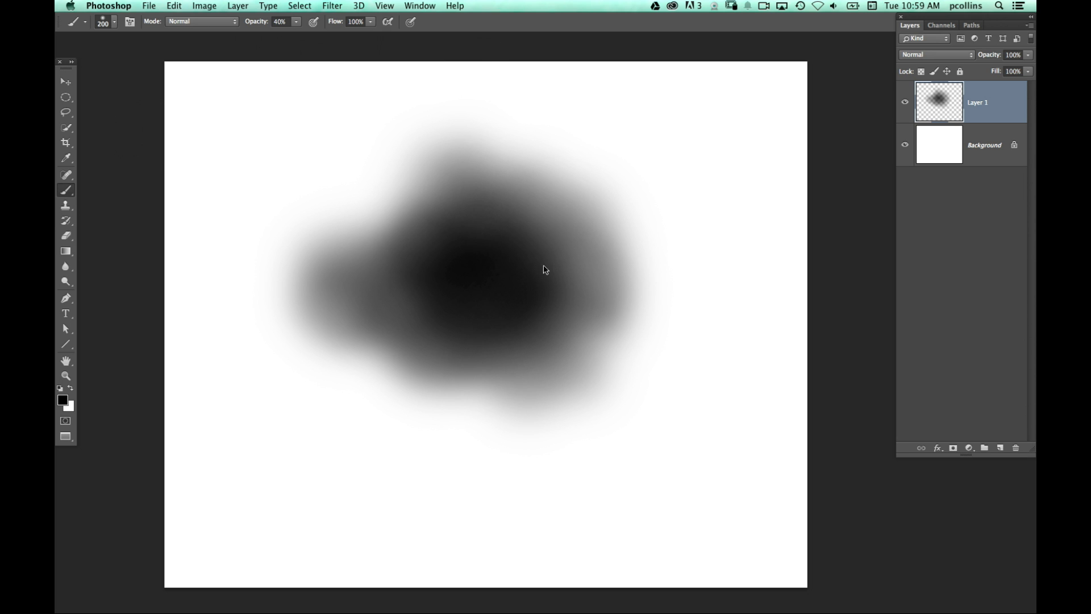
mouse_move(555, 263)
left_mouse_down()
mouse_move(503, 229)
mouse_move(480, 193)
mouse_move(433, 258)
mouse_move(394, 291)
mouse_move(362, 296)
mouse_move(441, 315)
mouse_move(500, 356)
mouse_move(526, 326)
mouse_move(551, 329)
mouse_move(545, 305)
mouse_move(581, 323)
mouse_move(552, 261)
mouse_move(571, 222)
mouse_move(564, 213)
mouse_move(534, 217)
mouse_move(449, 172)
mouse_move(441, 194)
mouse_move(416, 191)
mouse_move(441, 185)
left_mouse_up()
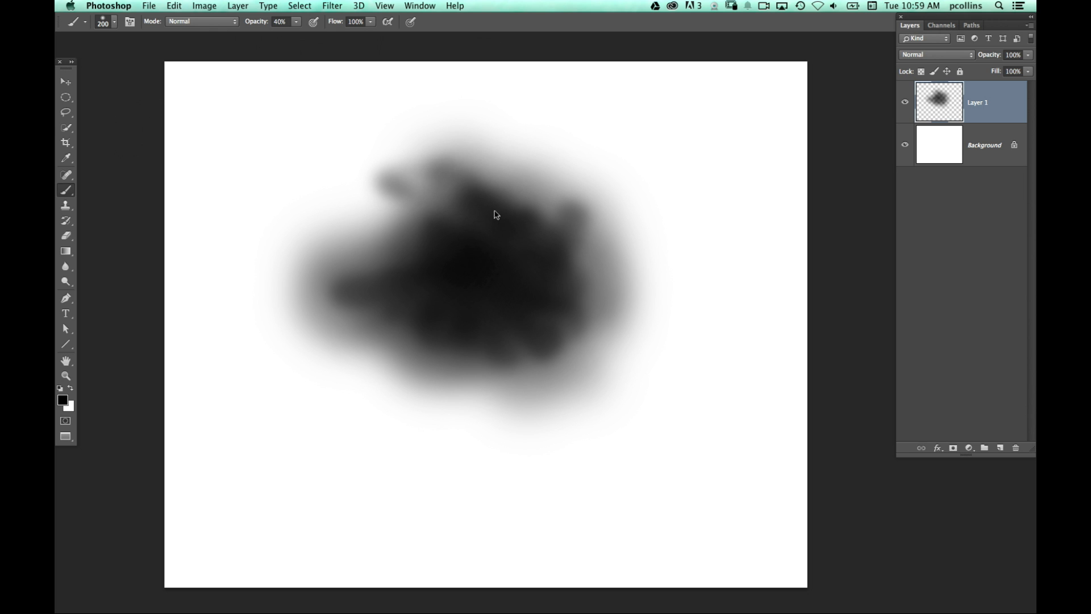
- Enlarge the brush to 700 px and paint around the blob to widen and soften its edges
key("bracketright")
key("bracketright")
key("bracketright")
key("bracketright")
key("bracketright")
key("bracketright")
mouse_move(463, 165)
left_mouse_down()
mouse_move(445, 153)
mouse_move(340, 276)
mouse_move(293, 303)
mouse_move(393, 316)
mouse_move(436, 358)
mouse_move(525, 355)
mouse_move(480, 381)
mouse_move(533, 398)
mouse_move(552, 426)
mouse_move(565, 275)
mouse_move(538, 224)
mouse_move(610, 173)
mouse_move(606, 199)
mouse_move(639, 245)
mouse_move(618, 256)
mouse_move(551, 180)
mouse_move(533, 193)
mouse_move(598, 315)
mouse_move(566, 342)
mouse_move(432, 368)
mouse_move(411, 354)
mouse_move(396, 293)
mouse_move(463, 246)
mouse_move(445, 217)
mouse_move(541, 208)
mouse_move(553, 172)
mouse_move(526, 149)
mouse_move(610, 202)
mouse_move(587, 233)
left_mouse_up()
- Define the painted blob as a brush preset with the suggested name and replace its layer with a new empty one
left_click(66, 81)
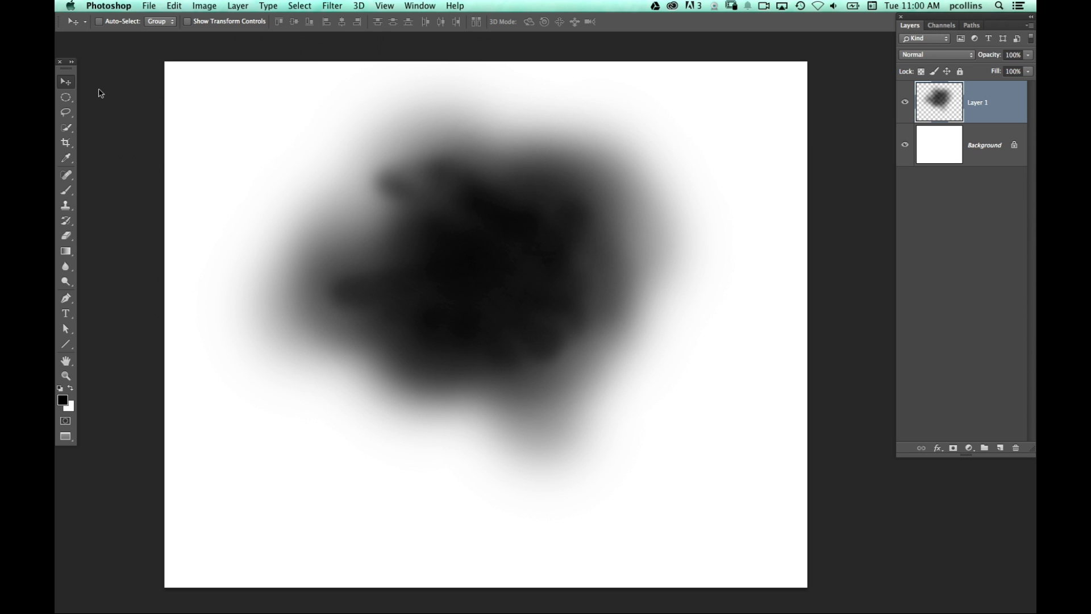
left_click(65, 190)
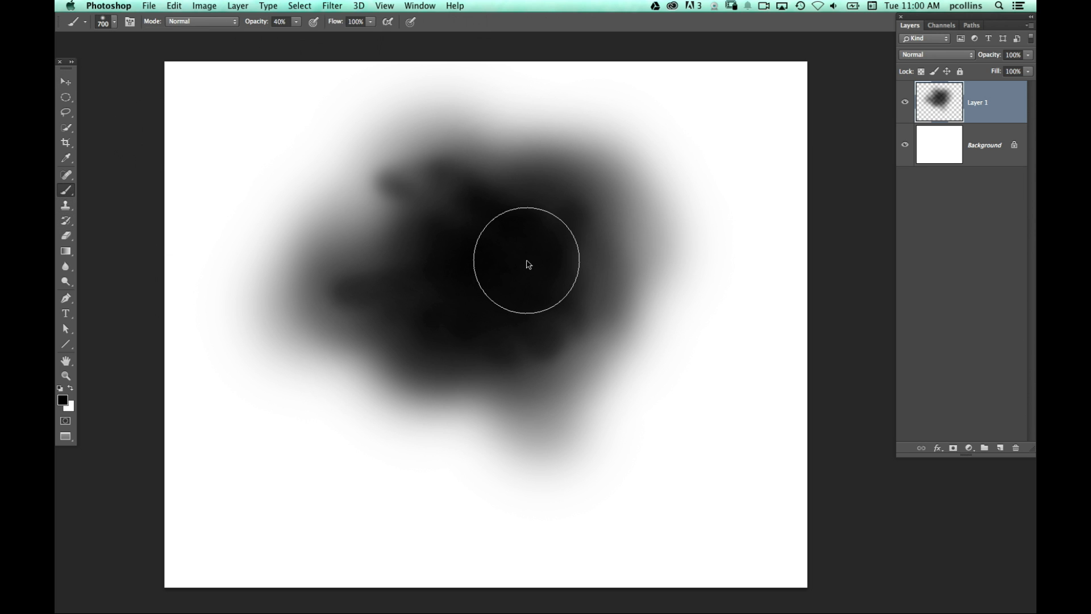
left_click(174, 6)
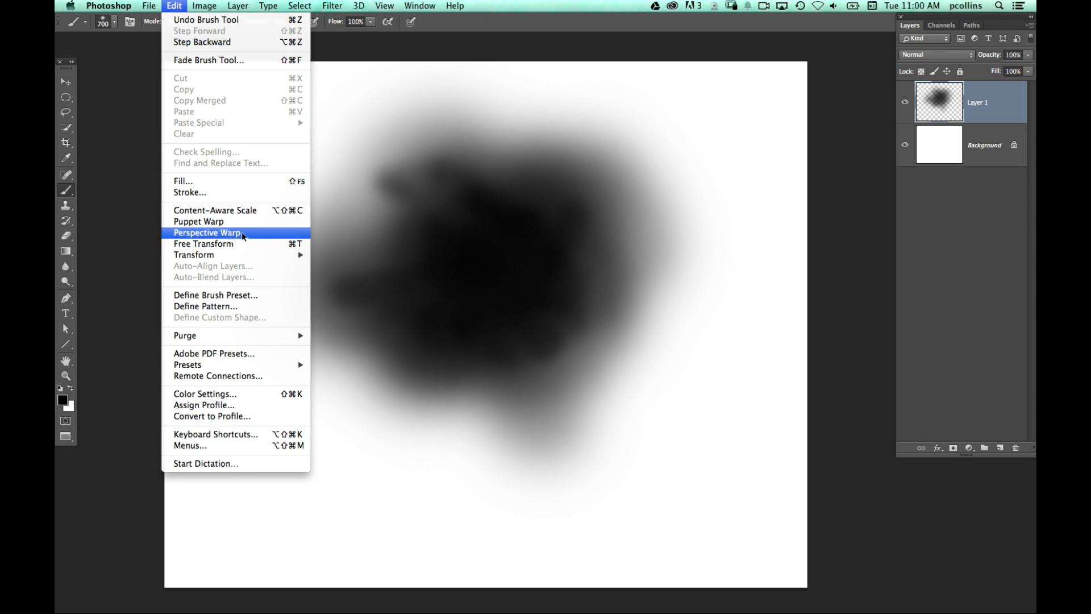
left_click(233, 295)
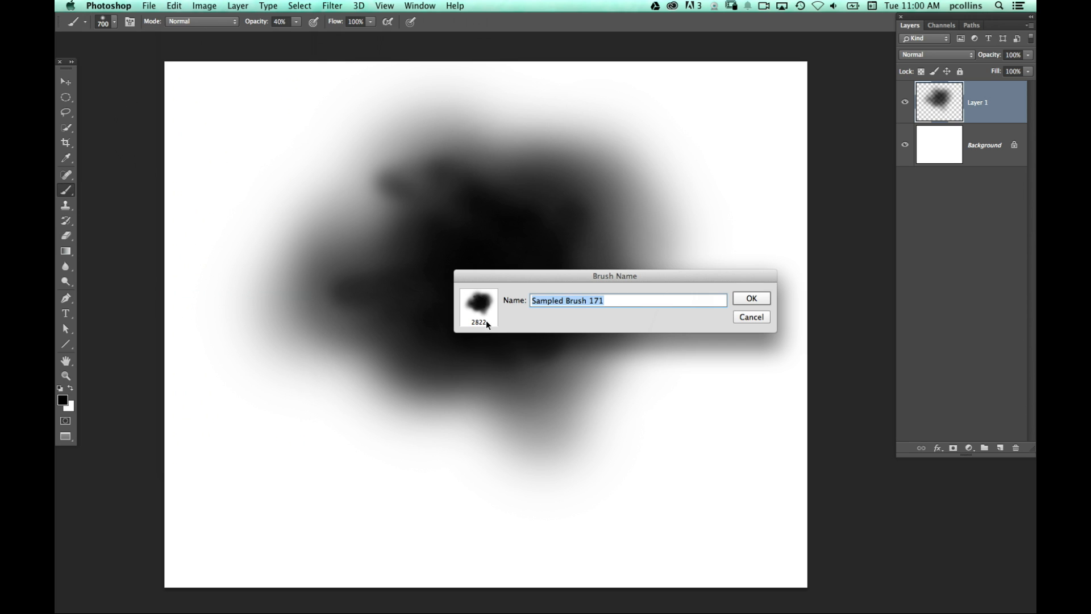
left_click(761, 301)
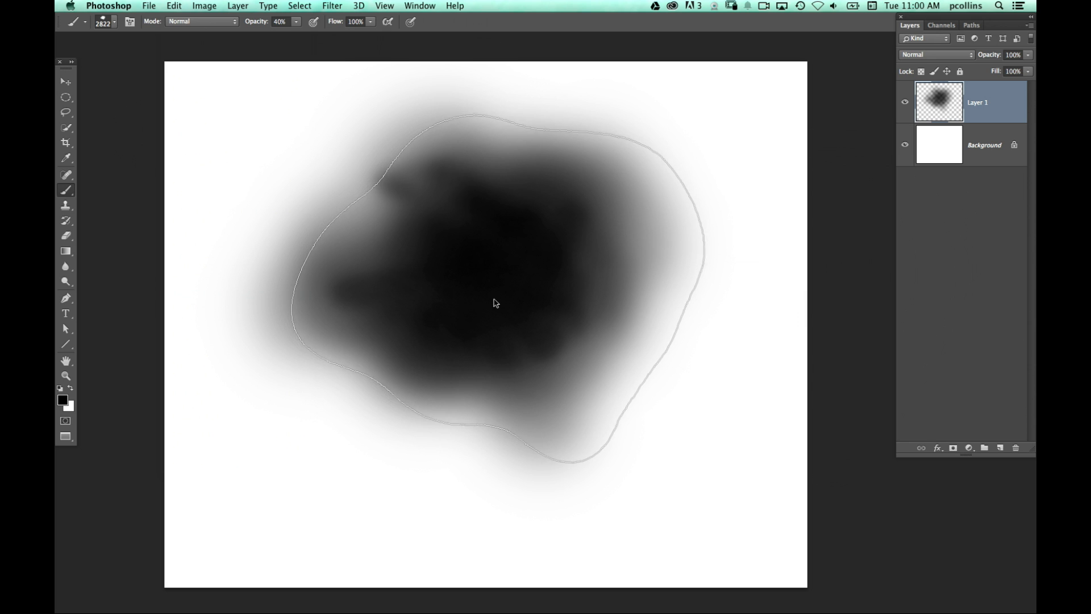
key("Delete")
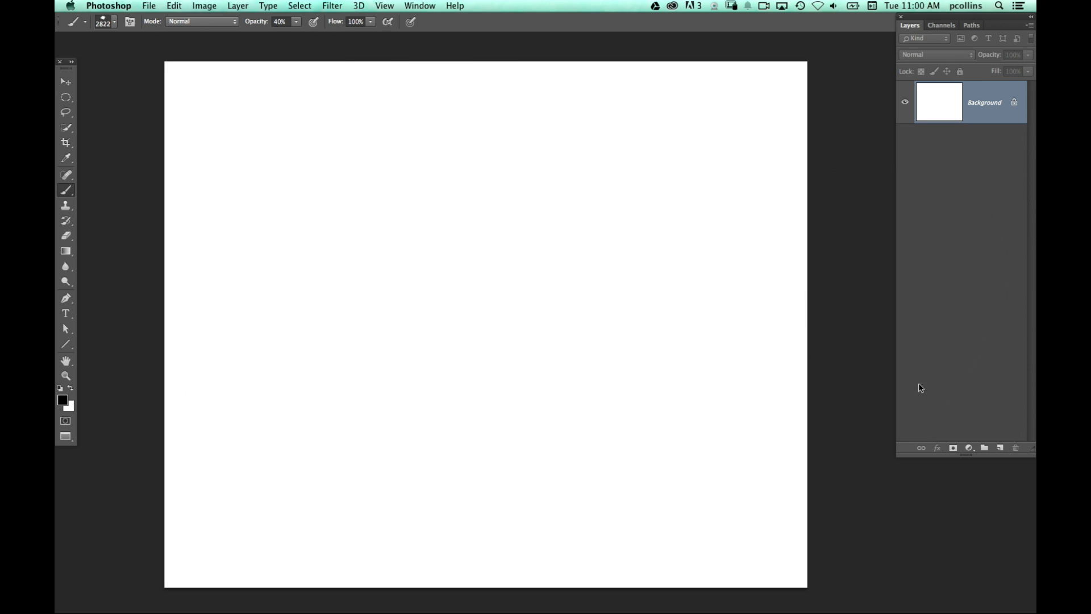
left_click(1001, 447)
- Set the new brush's size to 700 px, try a diagonal stroke across the canvas and undo it
key("bracketleft")
key("bracketleft")
key("bracketleft")
key("bracketleft")
key("bracketleft")
key("bracketleft")
key("bracketleft")
key("bracketleft")
key("bracketleft")
key("bracketleft")
key("bracketleft")
key("bracketleft")
key("bracketleft")
key("bracketleft")
key("bracketleft")
key("bracketleft")
key("bracketleft")
key("bracketleft")
key("bracketleft")
key("bracketleft")
key("bracketleft")
key("bracketleft")
key("bracketleft")
key("bracketleft")
key("bracketright")
key("bracketright")
key("bracketright")
key("bracketright")
mouse_move(451, 266)
left_mouse_down()
mouse_move(432, 282)
mouse_move(474, 293)
mouse_move(500, 360)
mouse_move(647, 415)
left_mouse_up()
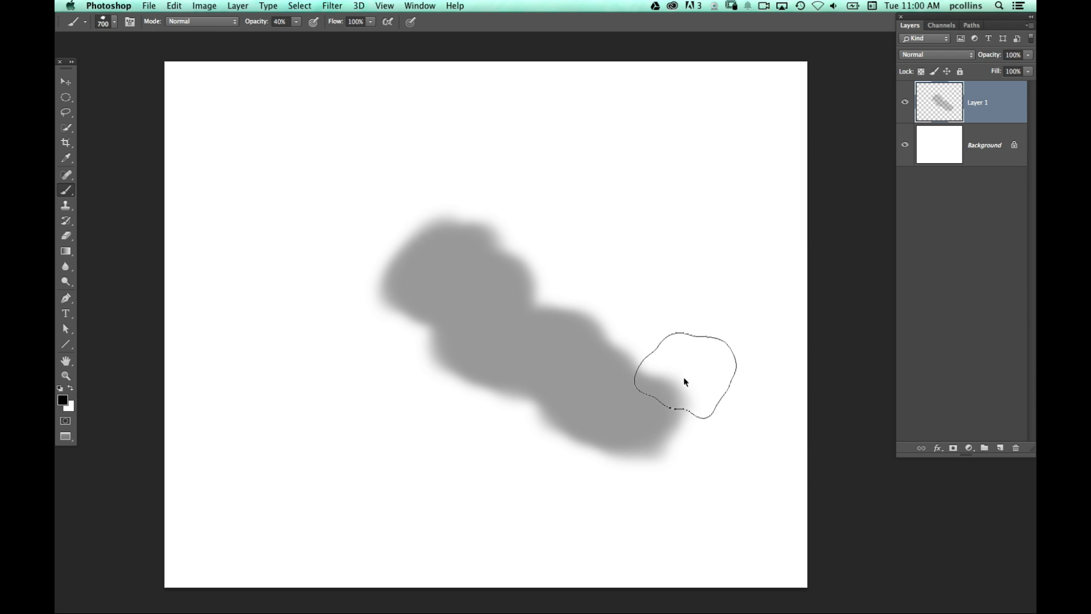
key("super+z")
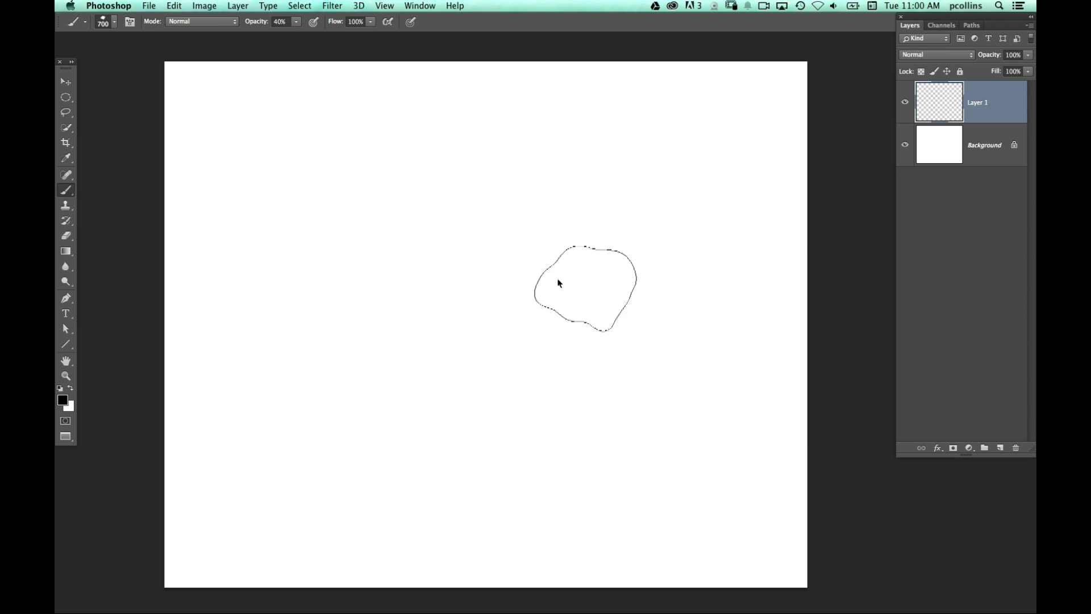
- Open the brush settings and set the brush tip's spacing to 58%
left_click(129, 22)
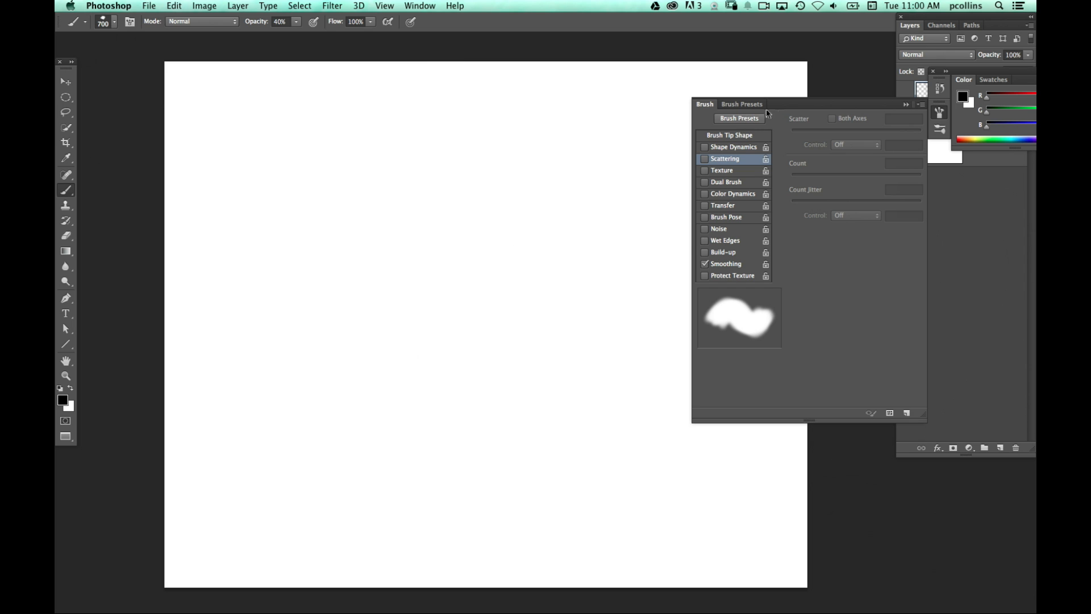
left_click(733, 135)
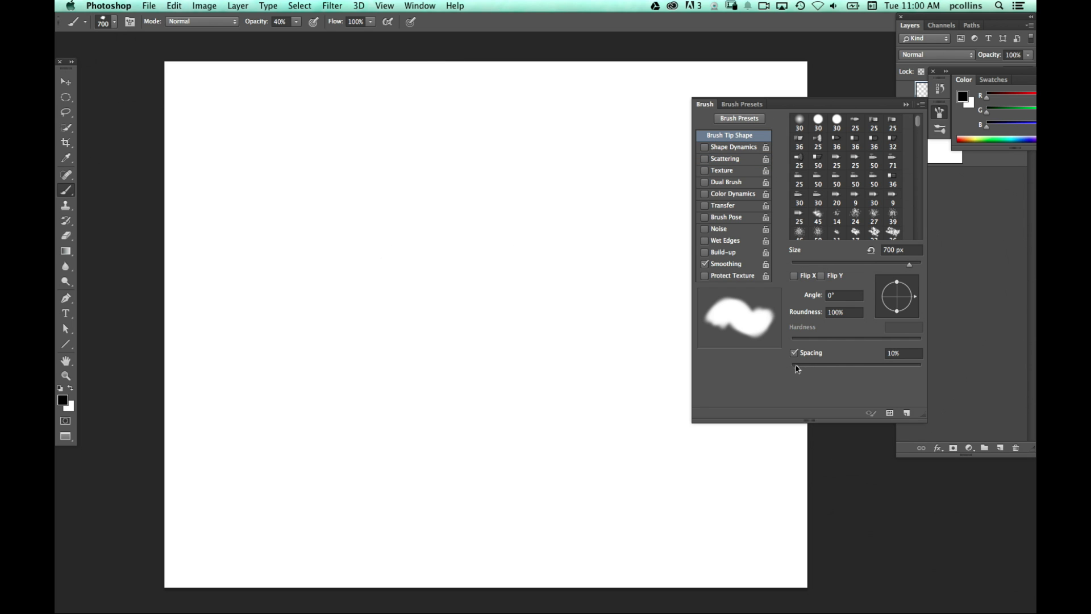
left_click_drag(794, 367, 830, 367)
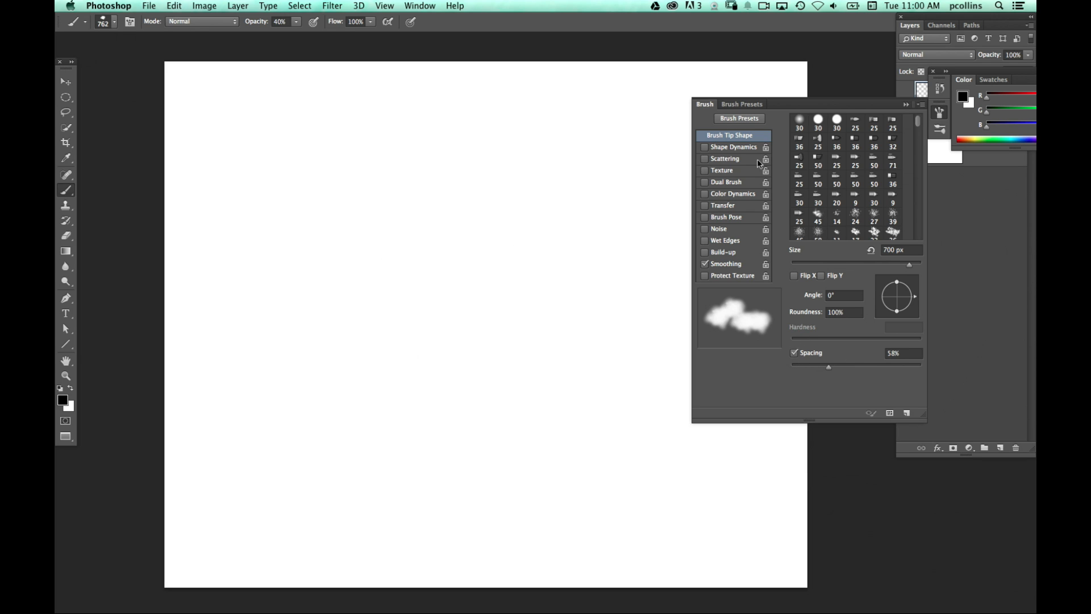
- Enable Shape Dynamics for the brush with a Size Jitter of 56% and an Angle Jitter above 65%
left_click(725, 150)
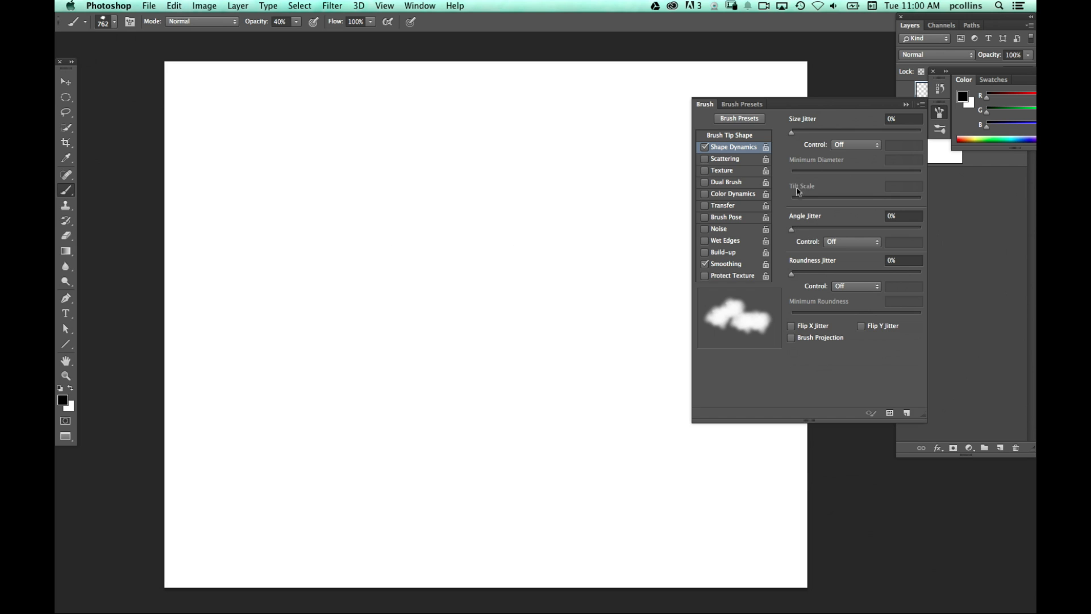
mouse_move(791, 131)
left_mouse_down()
mouse_move(849, 128)
mouse_move(820, 133)
mouse_move(889, 142)
mouse_move(849, 133)
mouse_move(865, 138)
left_mouse_up()
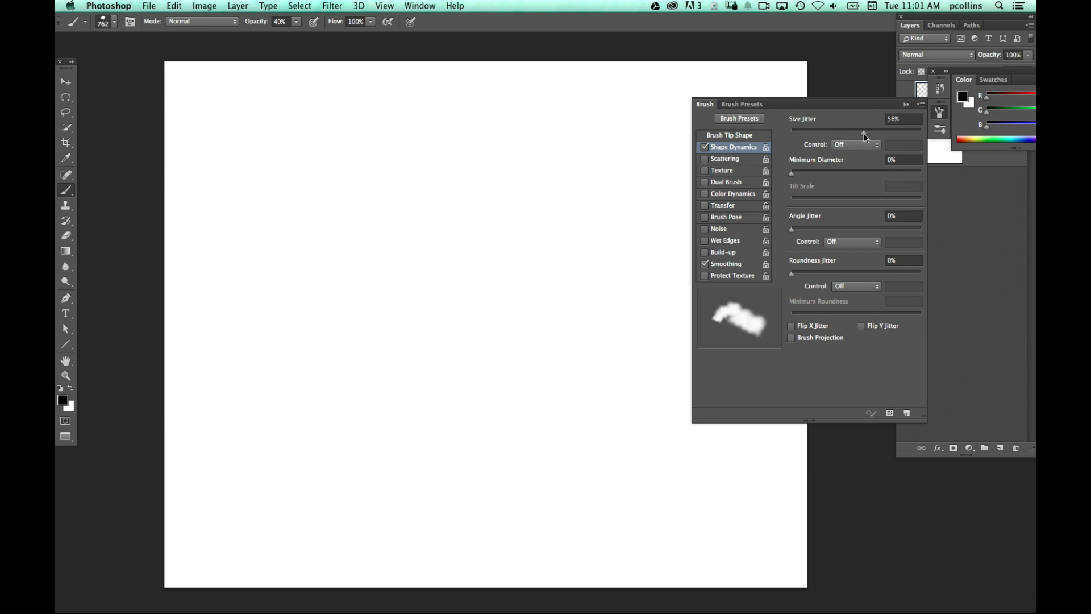
left_click_drag(792, 229, 877, 228)
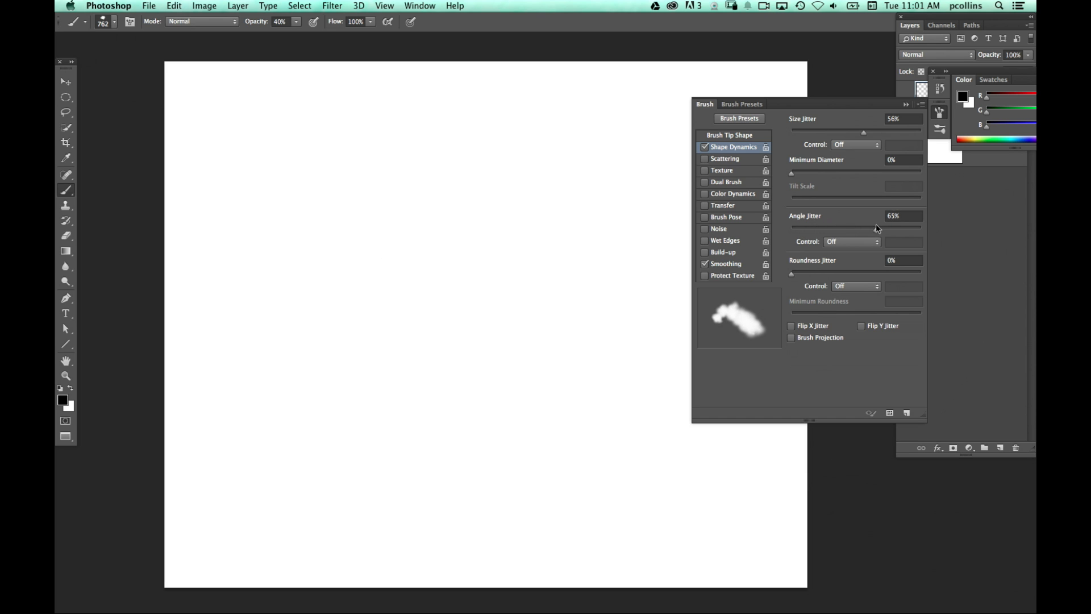
left_click_drag(792, 273, 783, 275)
left_click_drag(876, 233, 886, 232)
- Enable Scattering for the brush and set Scatter to 135% on both axes
left_click(705, 159)
left_click(752, 160)
left_click_drag(793, 133, 809, 136)
left_click(832, 119)
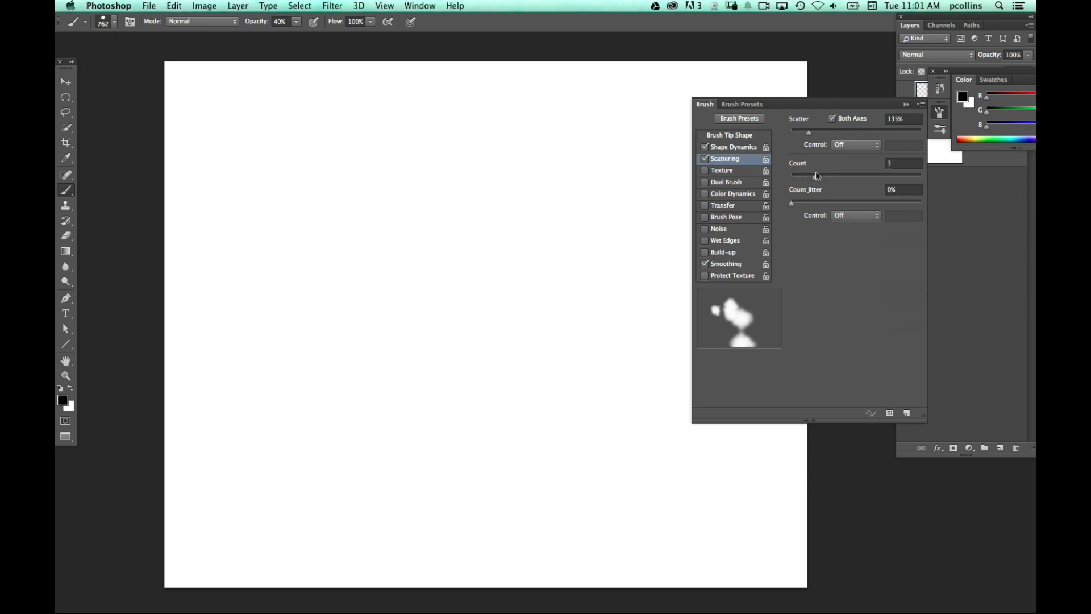
- Set the scattering Count to 4 and Count Jitter to 22% with Transfer enabled, and test the brush with strokes across the upper canvas
left_click_drag(817, 176, 818, 176)
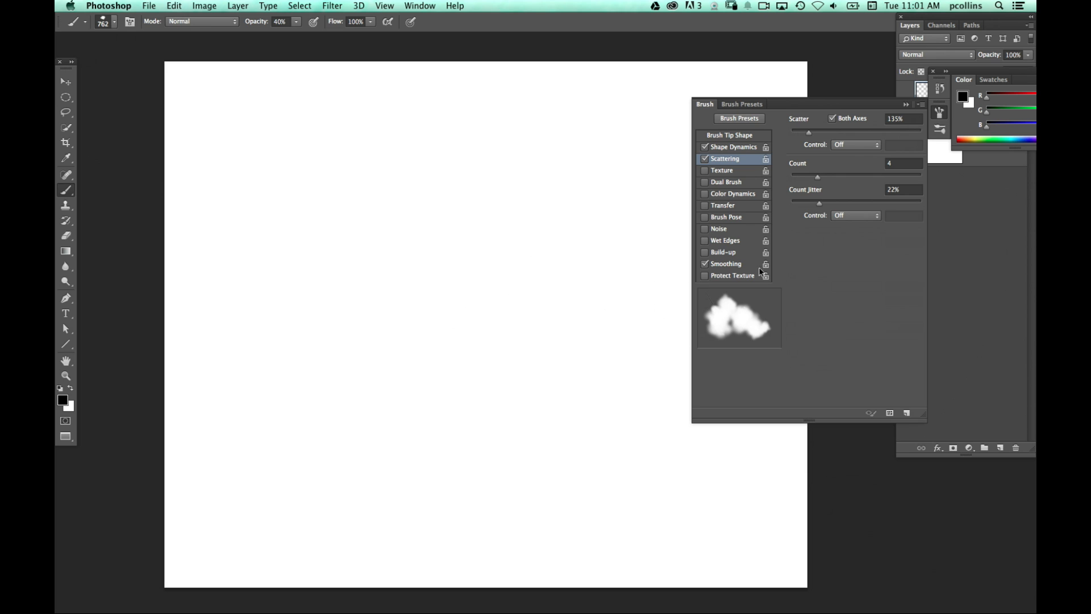
left_click(705, 206)
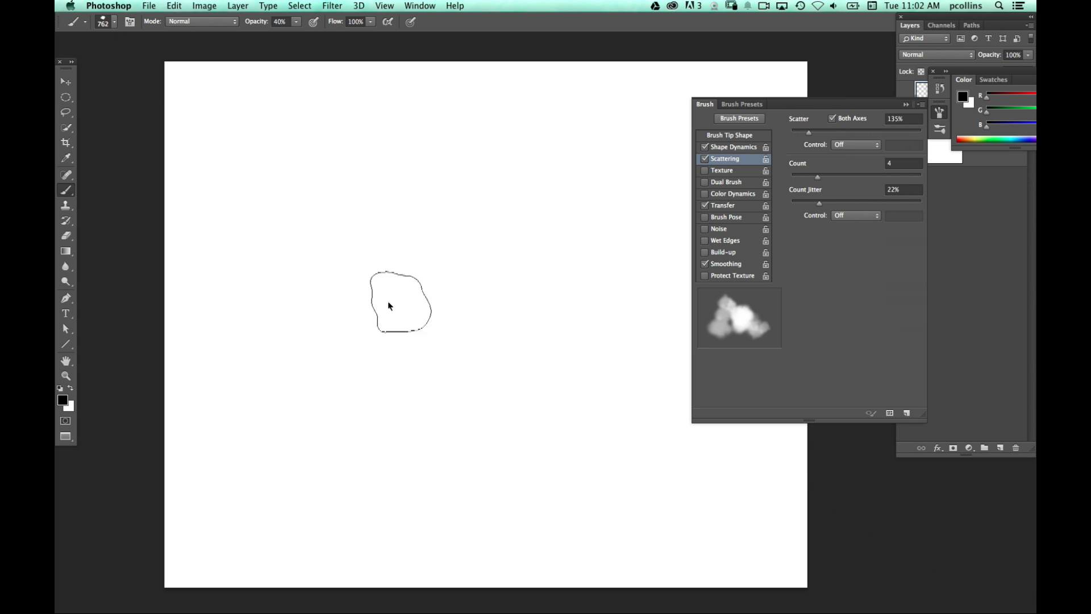
mouse_move(261, 188)
left_mouse_down()
mouse_move(300, 175)
mouse_move(358, 200)
mouse_move(521, 233)
mouse_move(629, 237)
left_mouse_up()
mouse_move(312, 182)
left_mouse_down()
mouse_move(429, 222)
mouse_move(591, 239)
left_mouse_up()
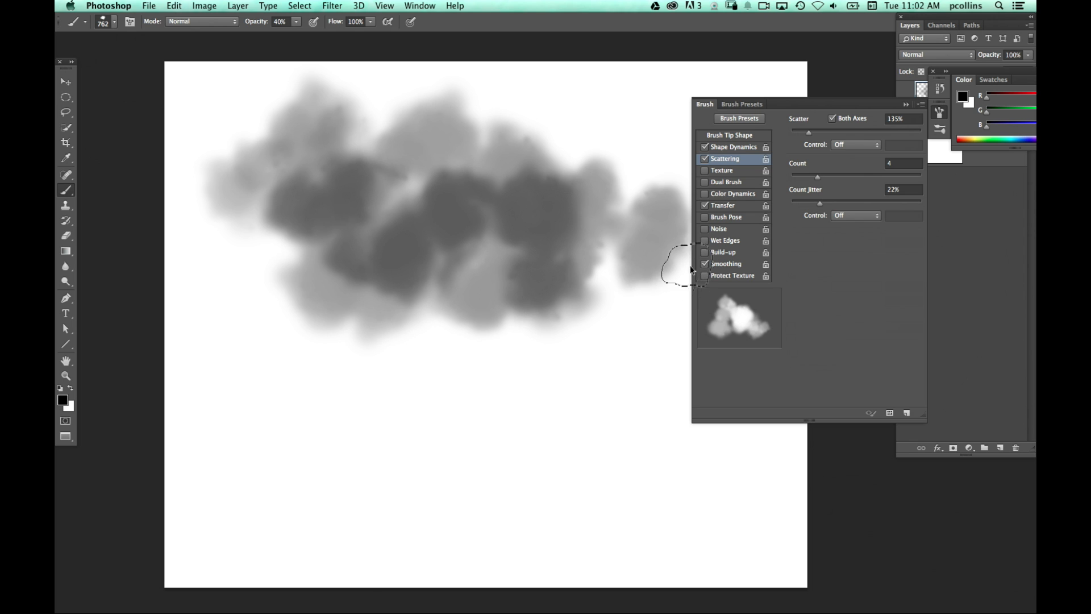
- Set Count to 6, Count Jitter to 43% and Flow to 43%, and paint test strokes across the upper and lower canvas
mouse_move(821, 205)
left_mouse_down()
mouse_move(848, 202)
mouse_move(837, 176)
left_mouse_up()
mouse_move(294, 243)
left_mouse_down()
mouse_move(349, 208)
mouse_move(412, 206)
mouse_move(533, 238)
mouse_move(605, 235)
mouse_move(645, 226)
left_mouse_up()
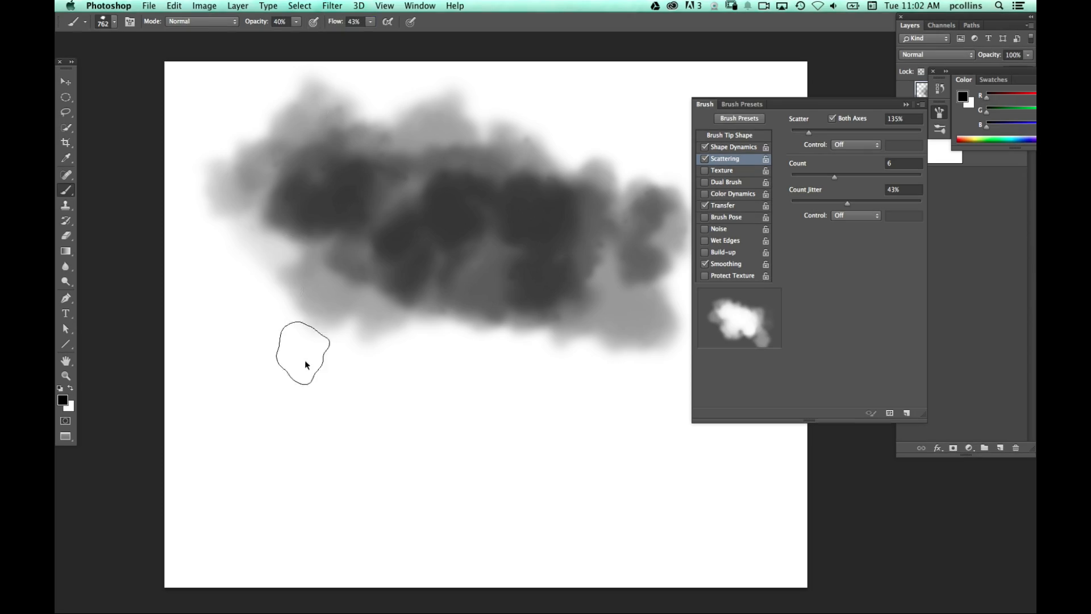
mouse_move(263, 421)
left_mouse_down()
mouse_move(404, 438)
mouse_move(483, 425)
mouse_move(599, 455)
mouse_move(673, 452)
left_mouse_up()
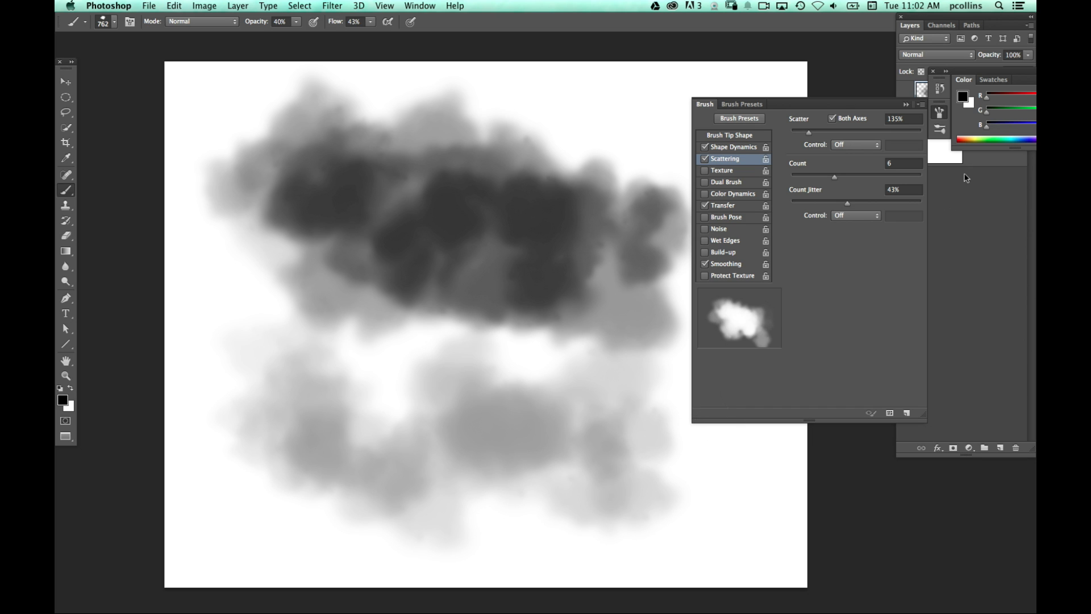
- Close the floating brush and color panels, fill Layer 1 with black and add a new layer above it
left_click(934, 71)
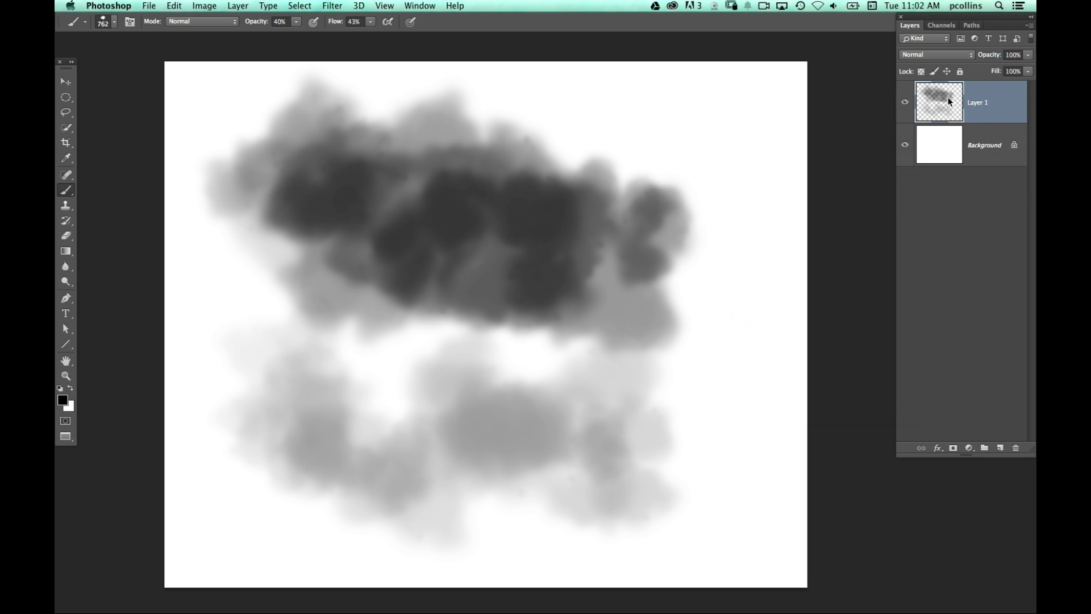
key("alt+BackSpace")
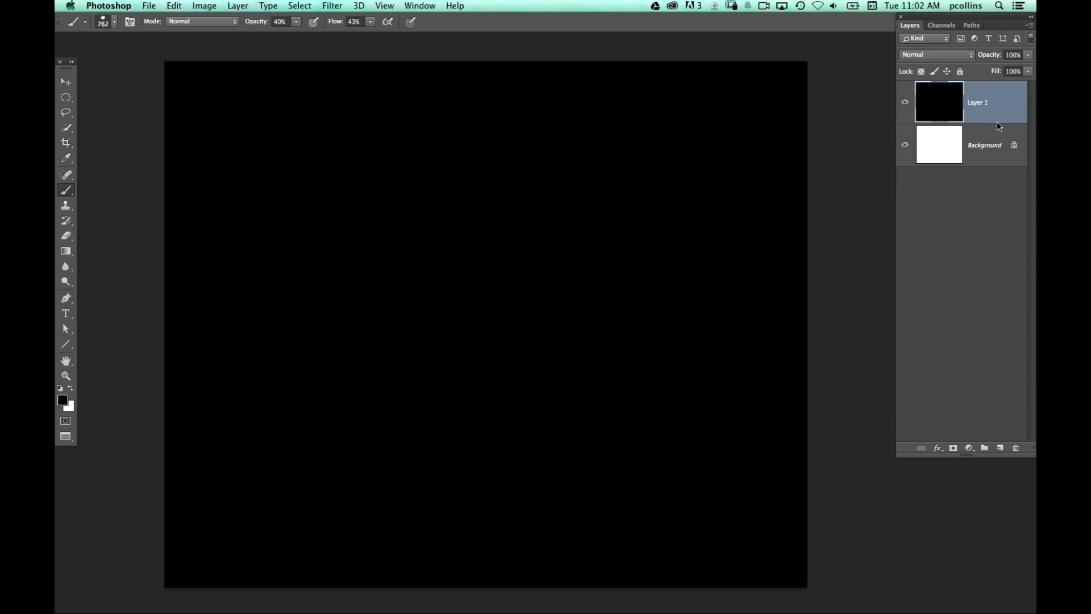
left_click(1000, 448)
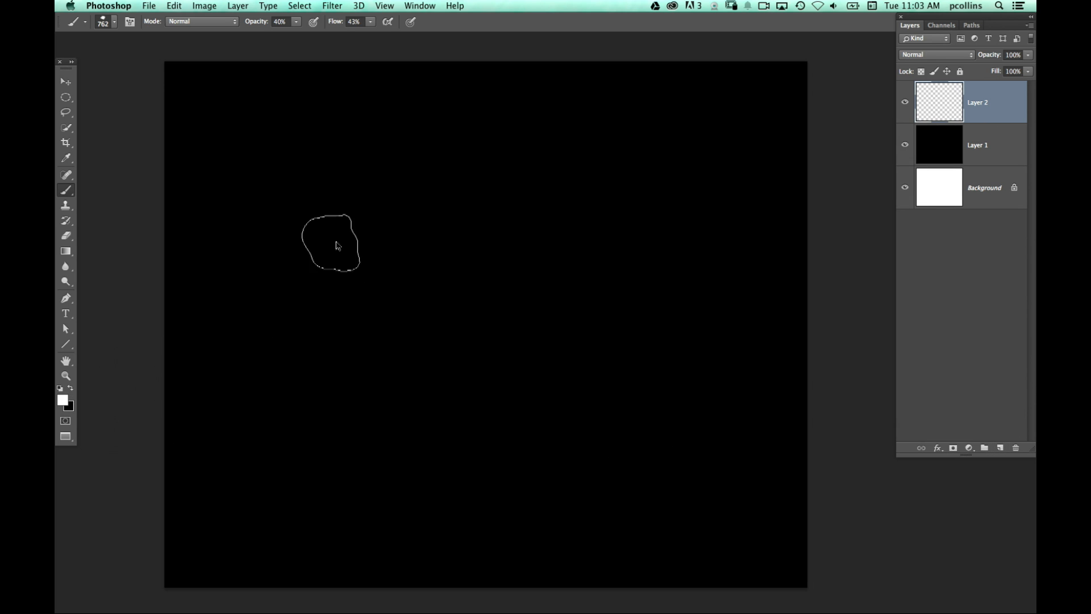
- Paint overlapping white cloud strokes across the middle of the new layer, raising the brush opacity to 95%
mouse_move(319, 251)
left_mouse_down()
mouse_move(453, 241)
mouse_move(467, 259)
mouse_move(563, 240)
mouse_move(682, 394)
mouse_move(722, 510)
left_mouse_up()
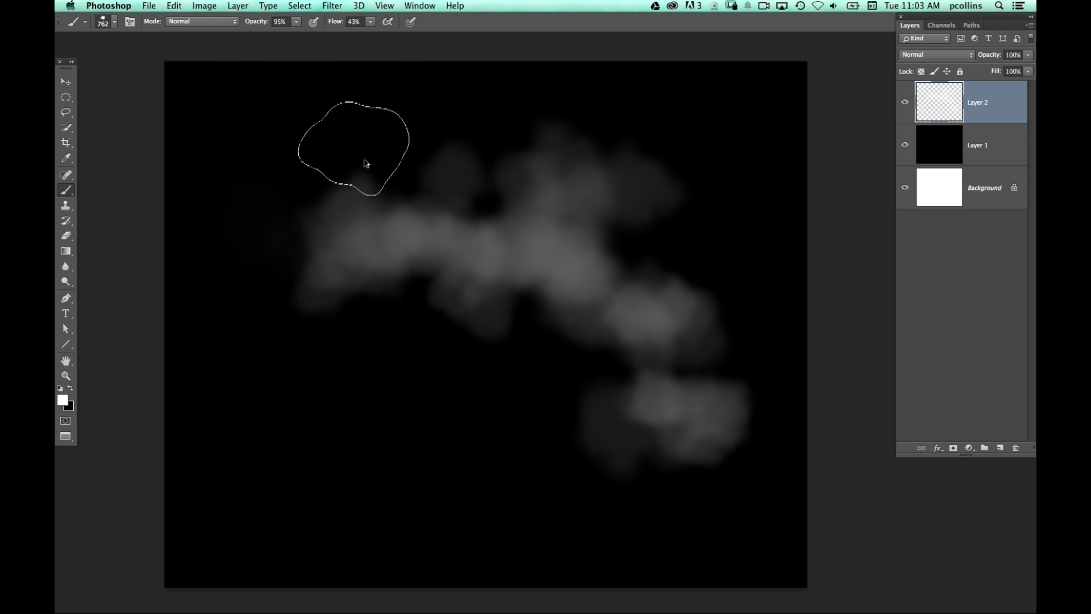
mouse_move(293, 437)
left_mouse_down()
mouse_move(411, 394)
mouse_move(445, 357)
mouse_move(481, 353)
mouse_move(541, 291)
mouse_move(709, 232)
mouse_move(732, 206)
left_mouse_up()
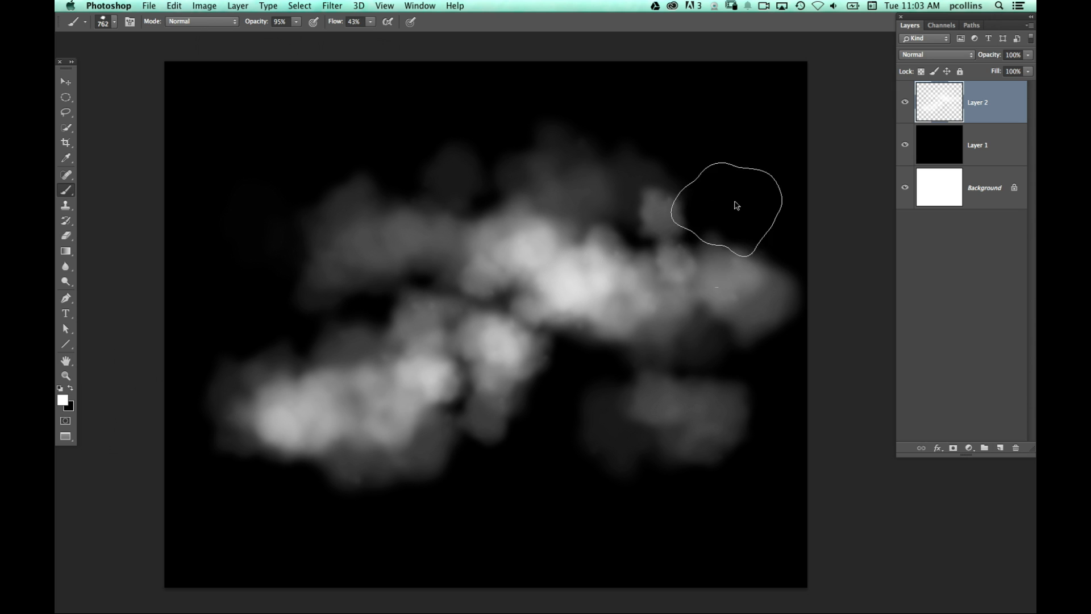
left_click_drag(479, 319, 536, 298)
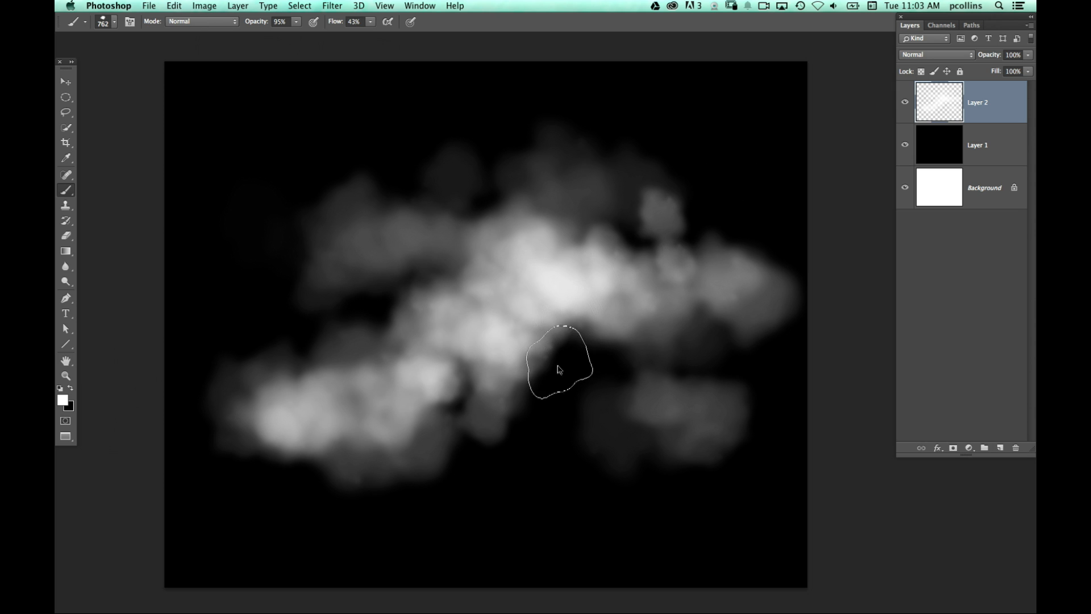
mouse_move(446, 379)
left_mouse_down()
mouse_move(522, 338)
mouse_move(574, 335)
mouse_move(577, 305)
mouse_move(644, 332)
left_mouse_up()
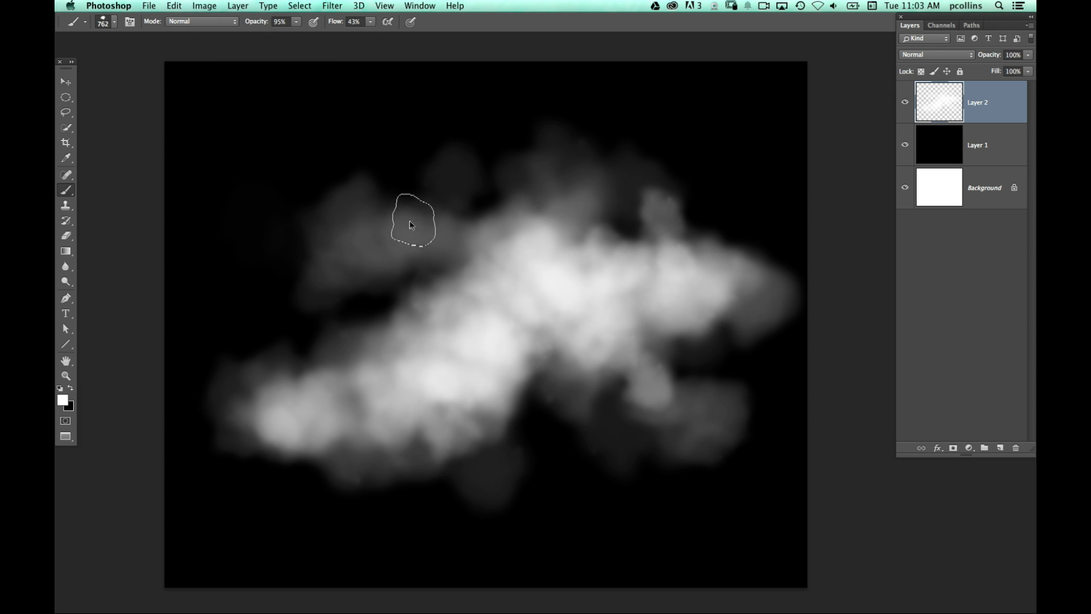
- Reopen the brush settings and set the scattering Count to 3 and Count Jitter to 30%
left_click(129, 23)
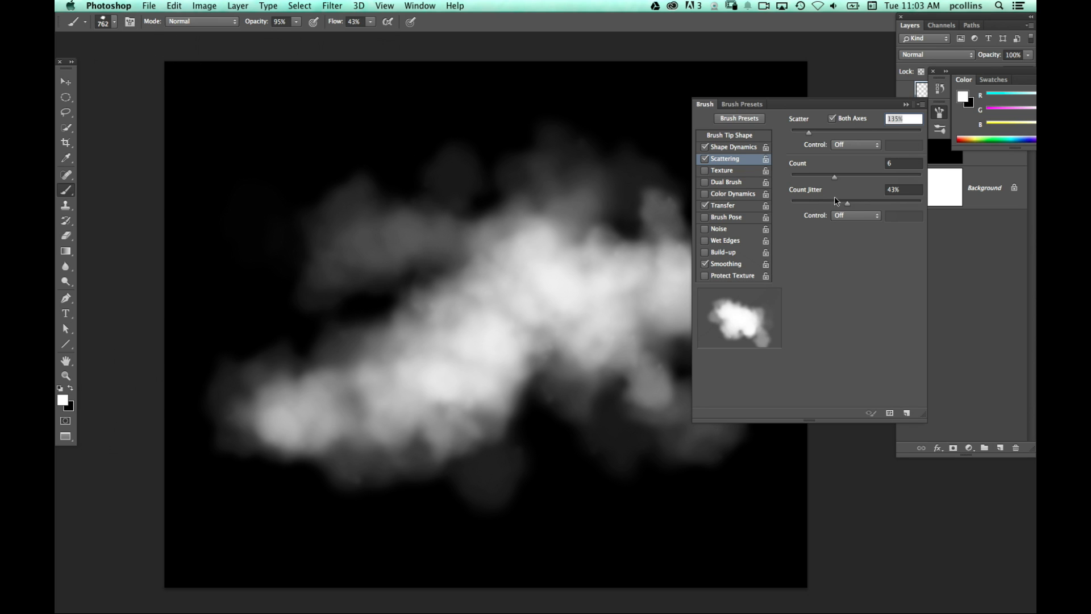
left_click_drag(846, 206, 805, 179)
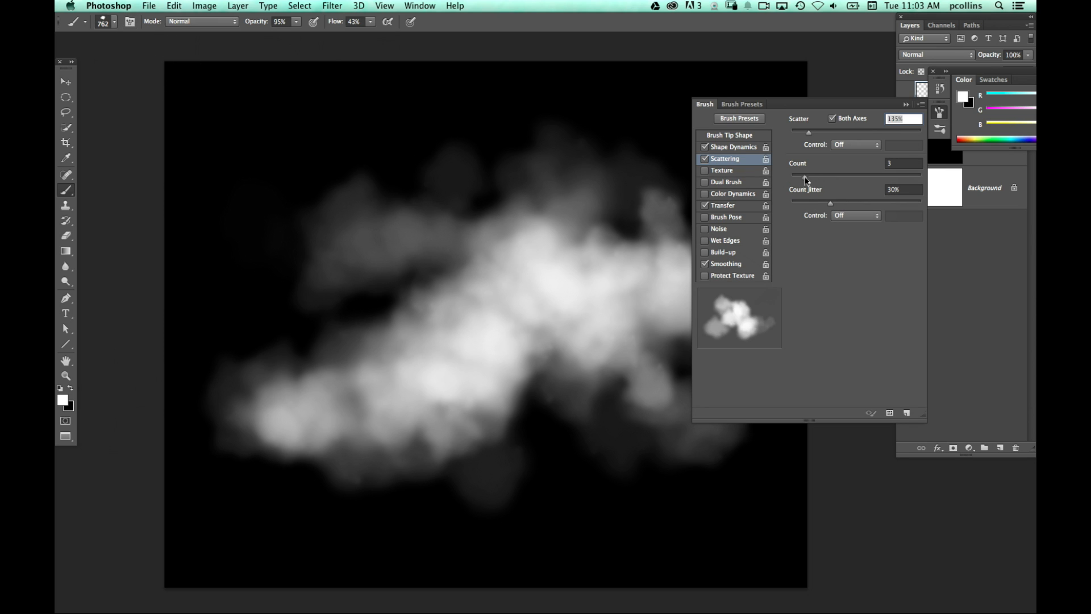
- Hide Layer 2 and add a new layer directly above the Background, converted to Layer 0
left_click(996, 172)
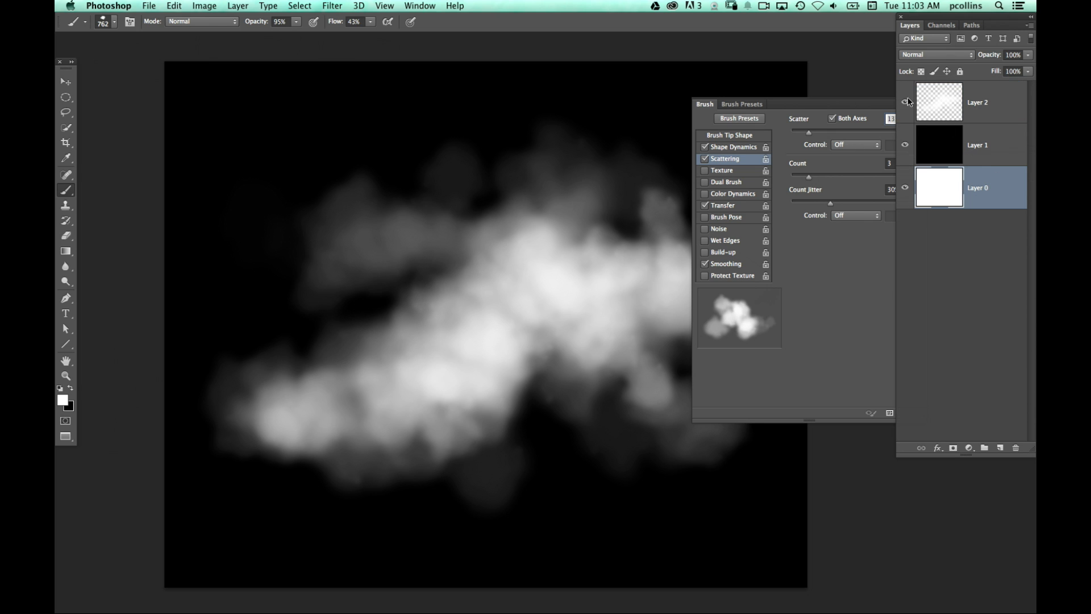
left_click(905, 102)
left_click(1000, 449)
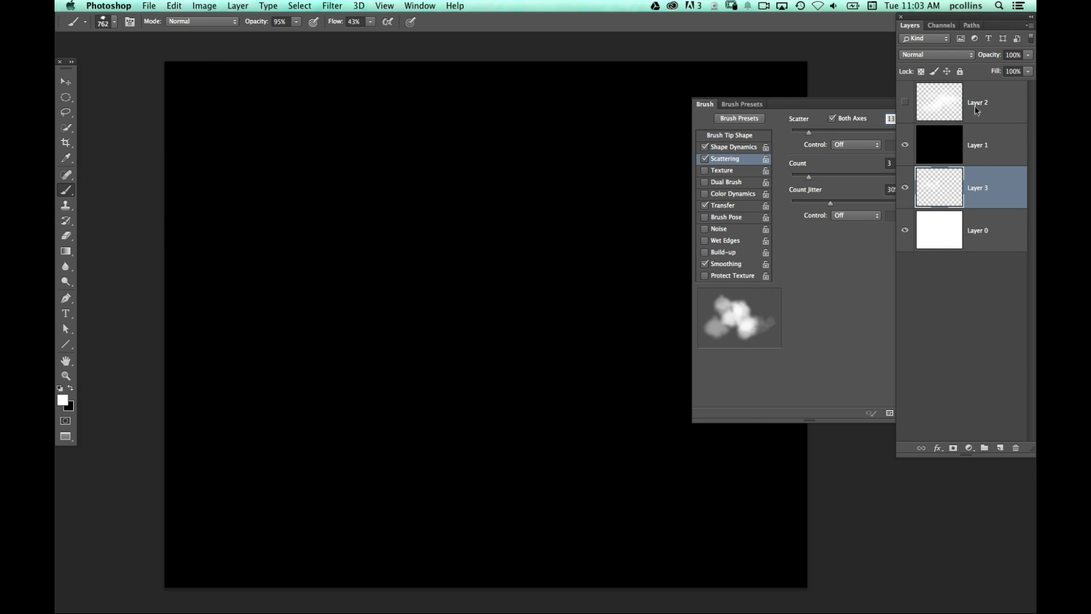
- Add a new layer above the hidden Layer 2 and paint white clouds arching across the upper middle of the canvas
left_click(995, 96)
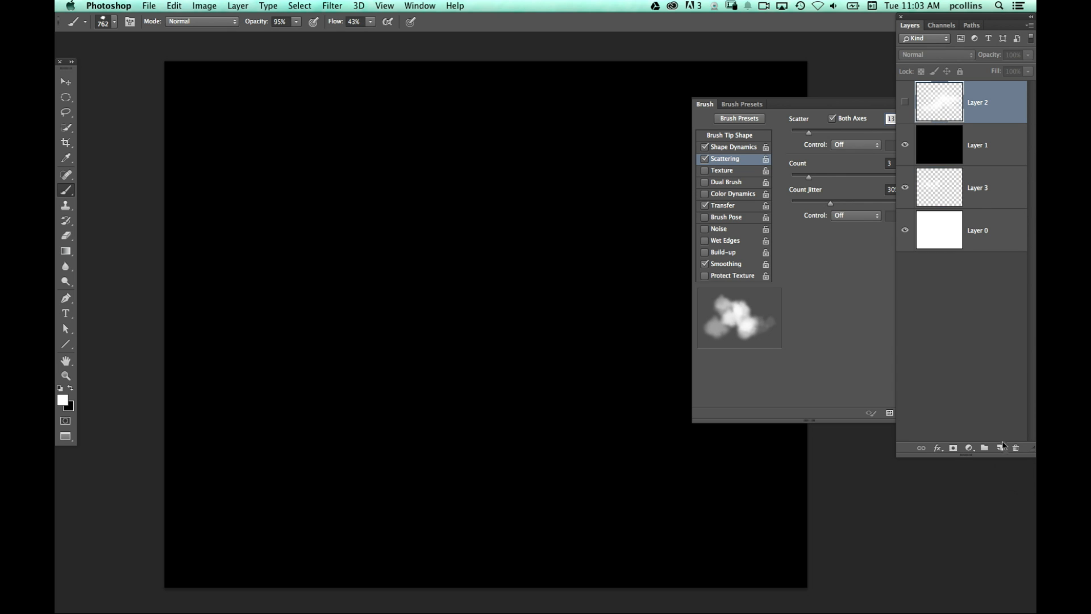
left_click(1000, 448)
mouse_move(282, 261)
left_mouse_down()
mouse_move(309, 254)
mouse_move(344, 263)
mouse_move(469, 205)
mouse_move(541, 249)
mouse_move(569, 291)
mouse_move(538, 360)
left_mouse_up()
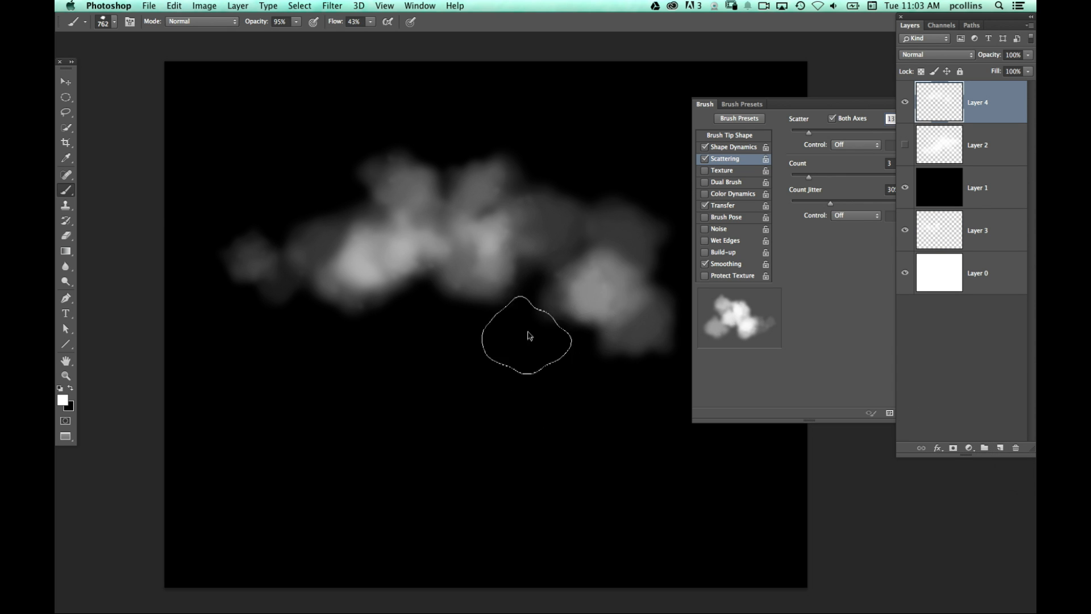
mouse_move(528, 319)
left_mouse_down()
mouse_move(561, 379)
mouse_move(589, 365)
mouse_move(659, 423)
left_mouse_up()
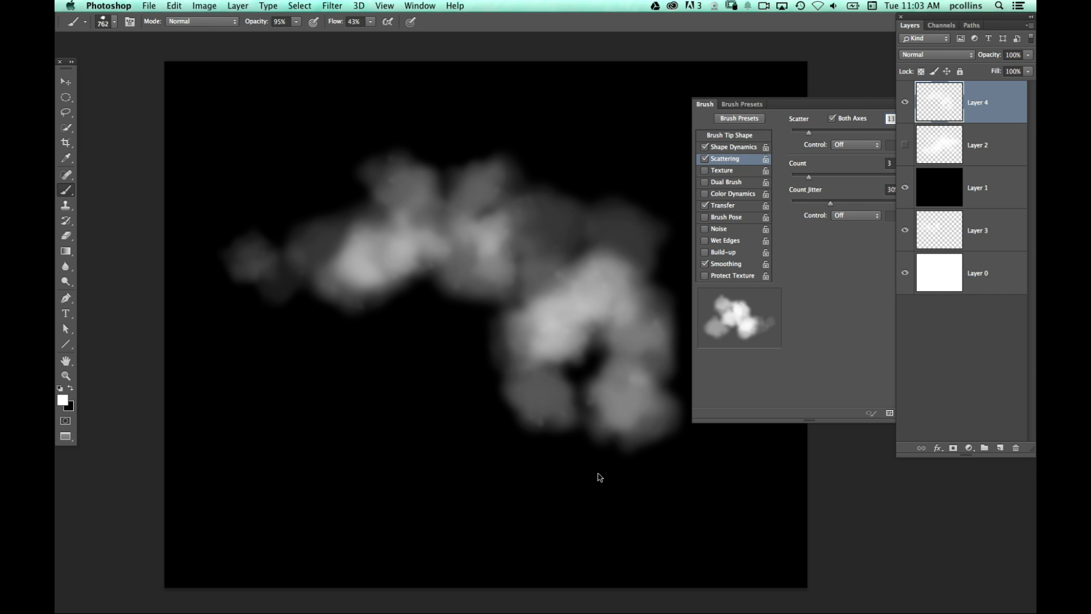
- Switch to the waterfall skyscraper document with the submarine and close the brush settings covering the image
key("ctrl+Tab")
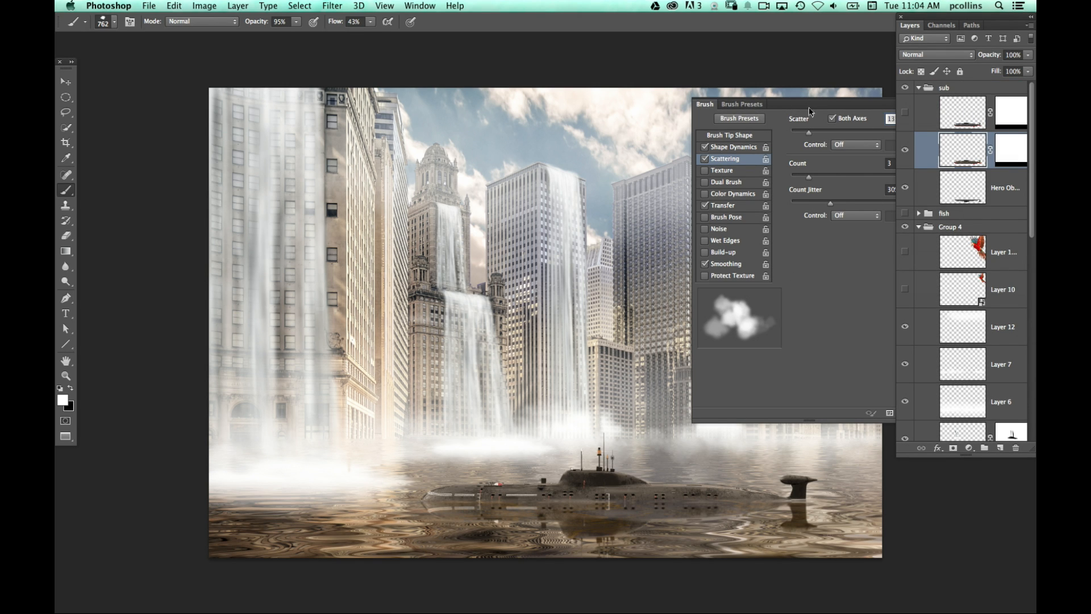
left_click_drag(810, 110, 777, 92)
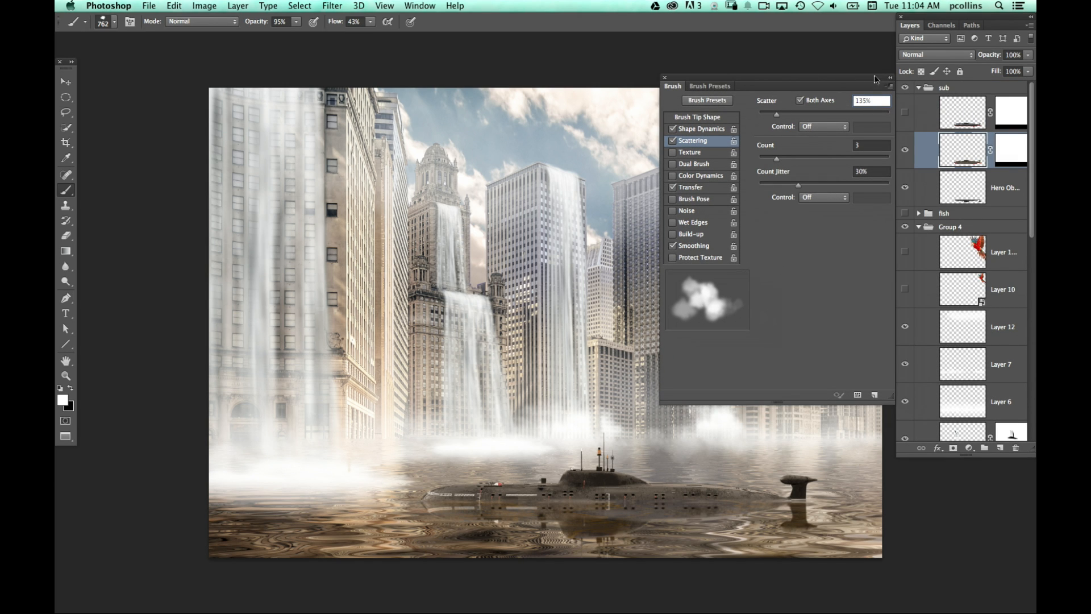
left_click(890, 79)
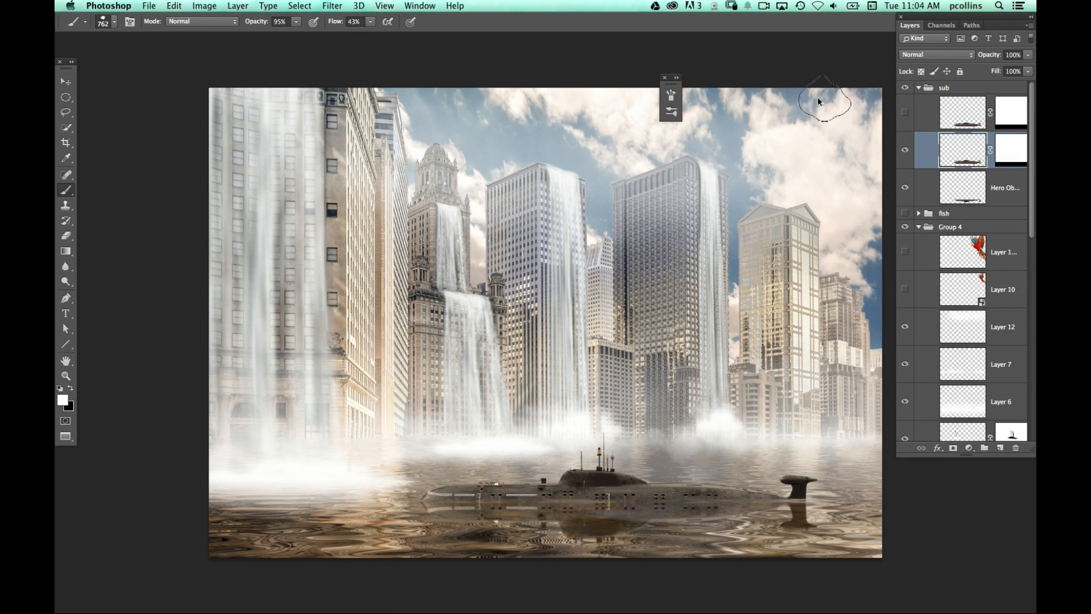
left_click(665, 78)
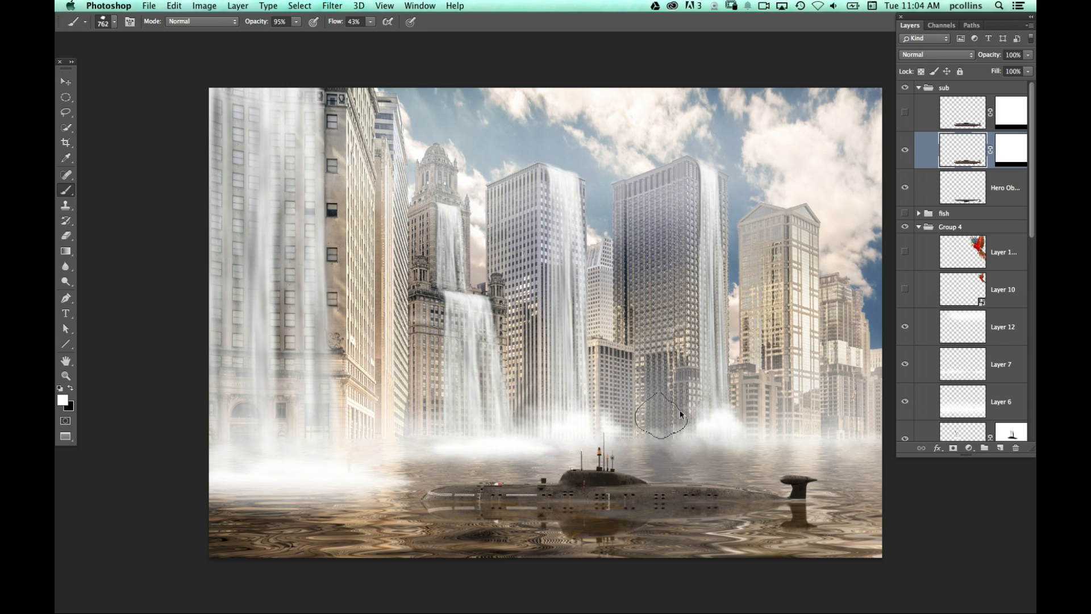
- Add a new layer at the top of the sub group and paint white mist along the base of the buildings
left_click(966, 88)
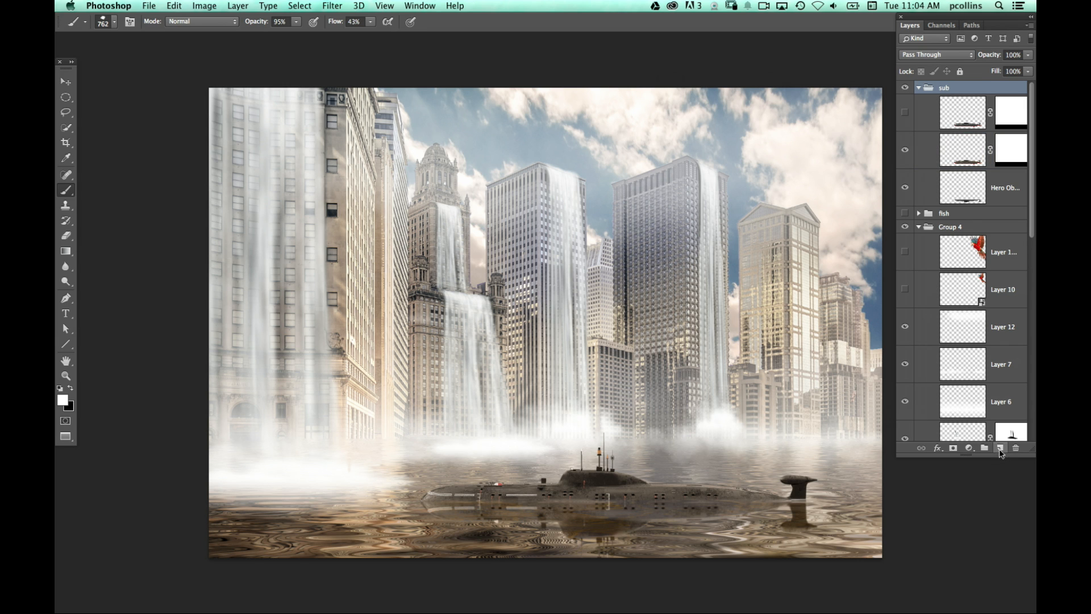
left_click(1000, 449)
mouse_move(362, 392)
left_mouse_down()
mouse_move(464, 371)
mouse_move(496, 389)
mouse_move(686, 381)
mouse_move(802, 397)
mouse_move(870, 443)
left_mouse_up()
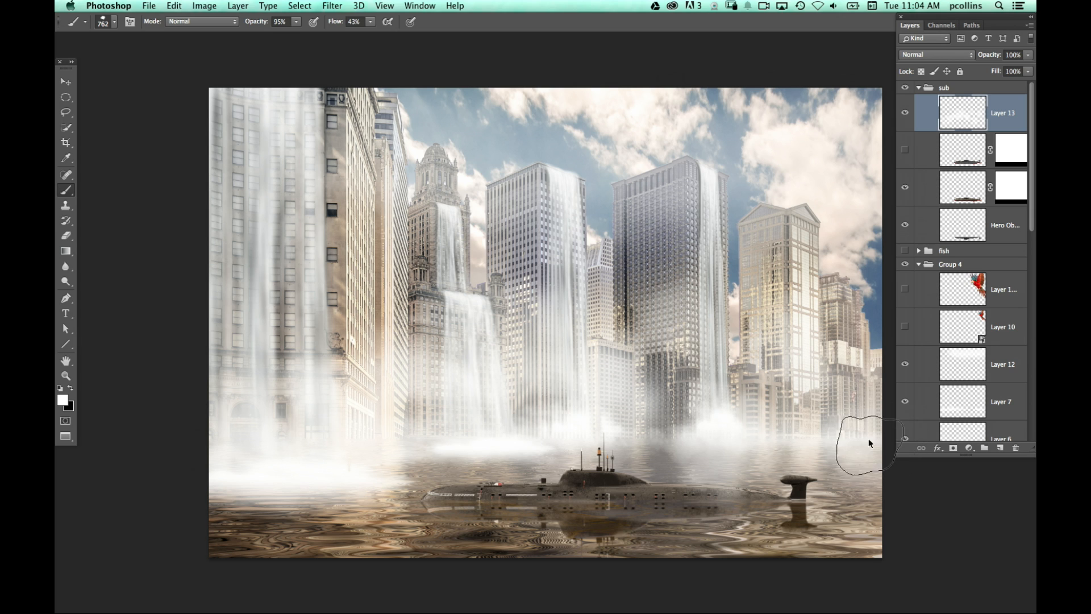